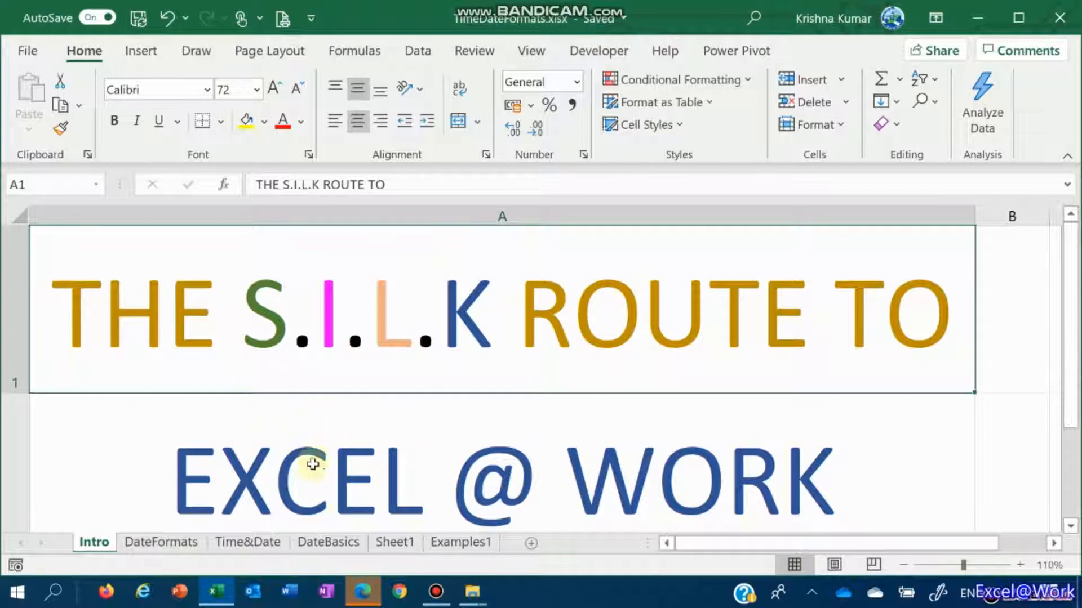
Open the DateBasics sheet and enter the column heading "Formatted at Dates" in cell A2.
left_click(320, 544)
left_click(223, 242)
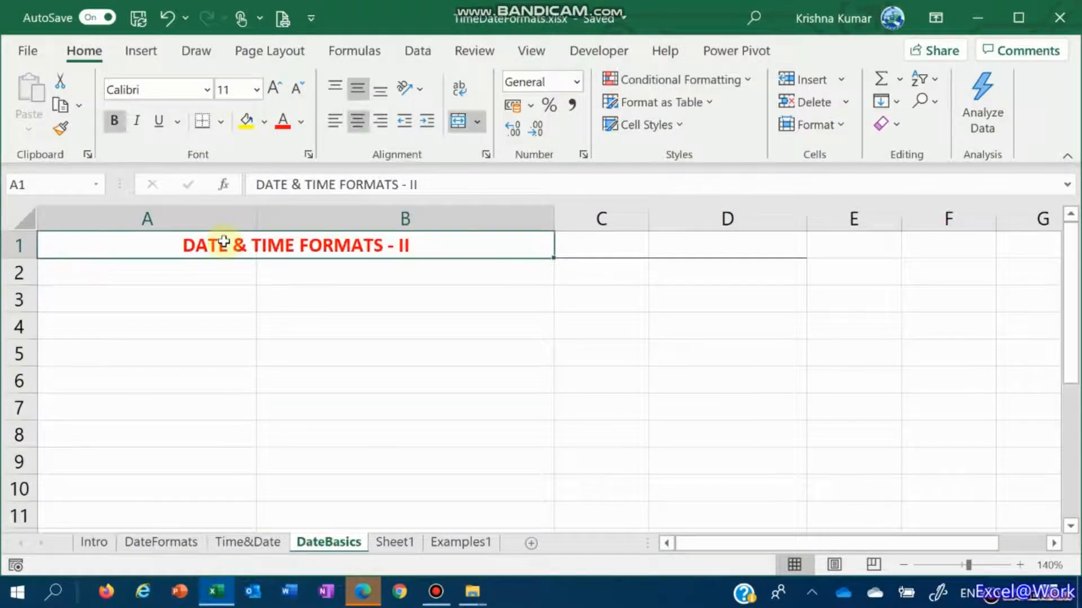
key("Down")
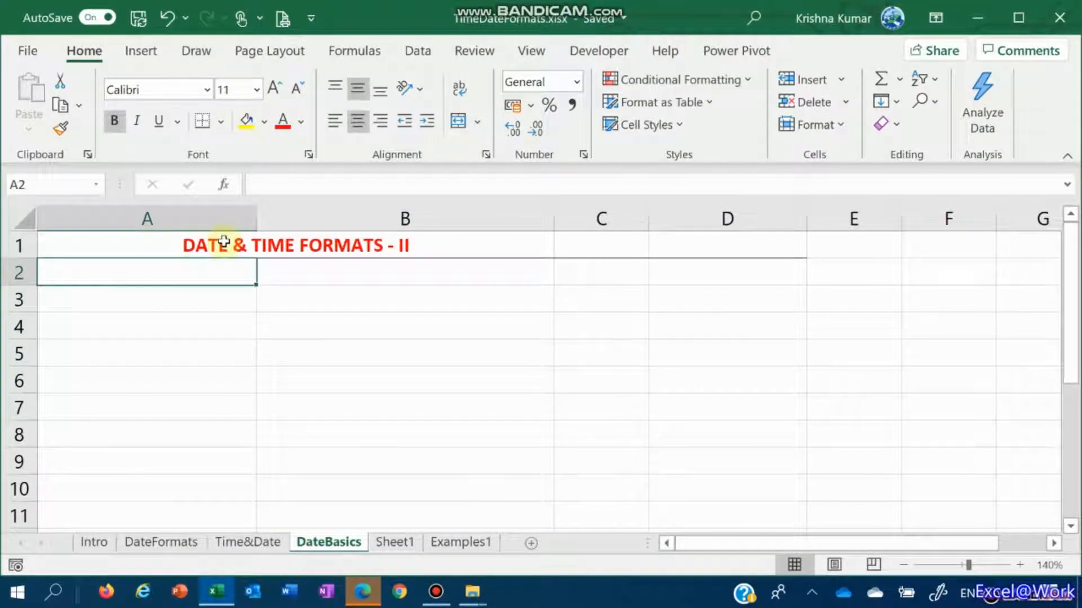
key("Down")
key("Up")
type("For")
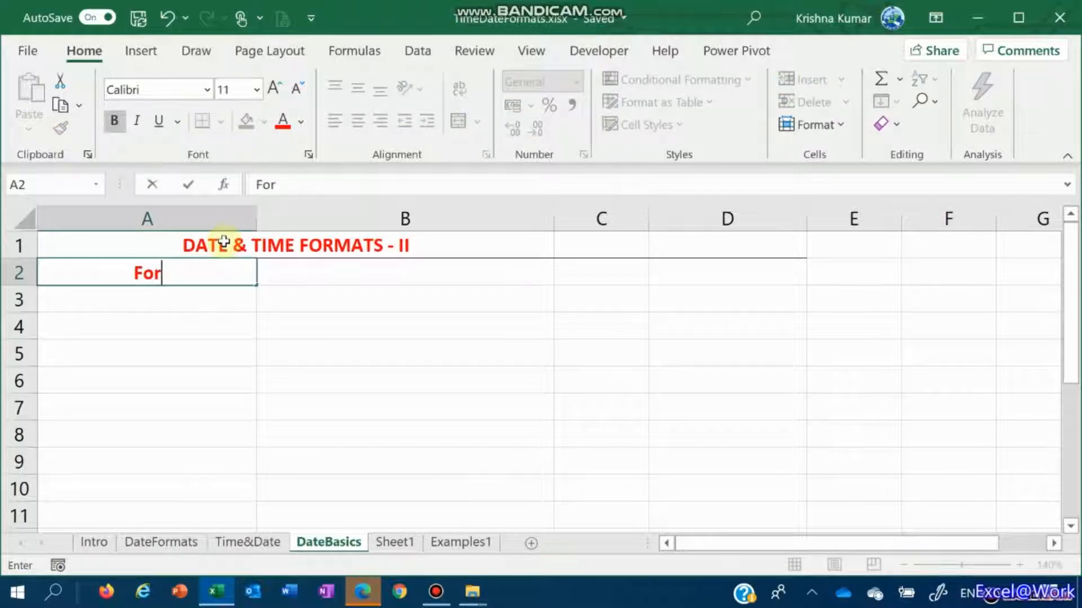
type("matted")
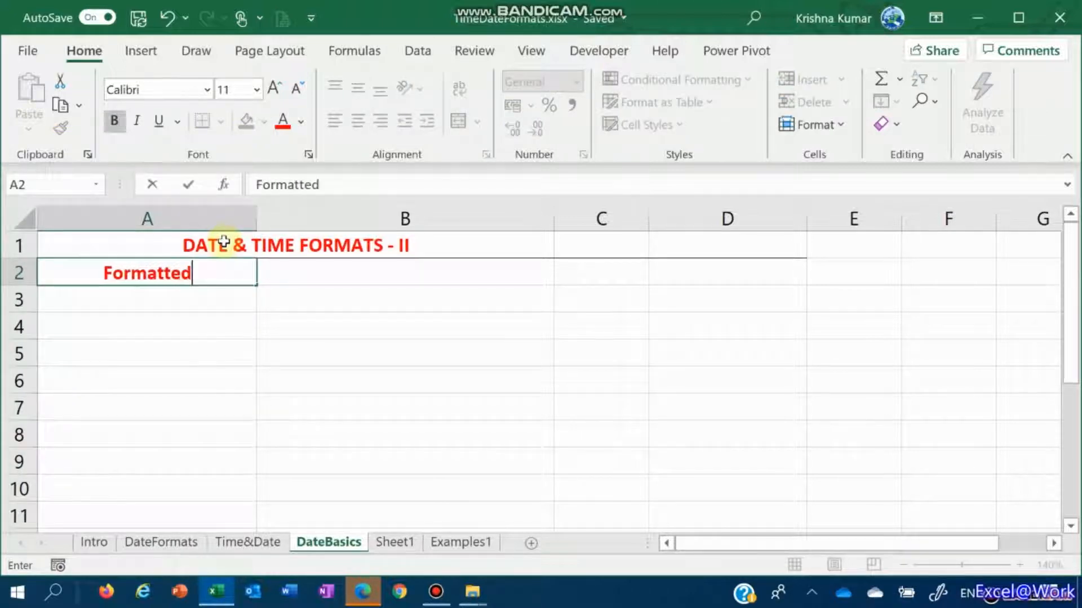
type(" at Dates")
key("Tab")
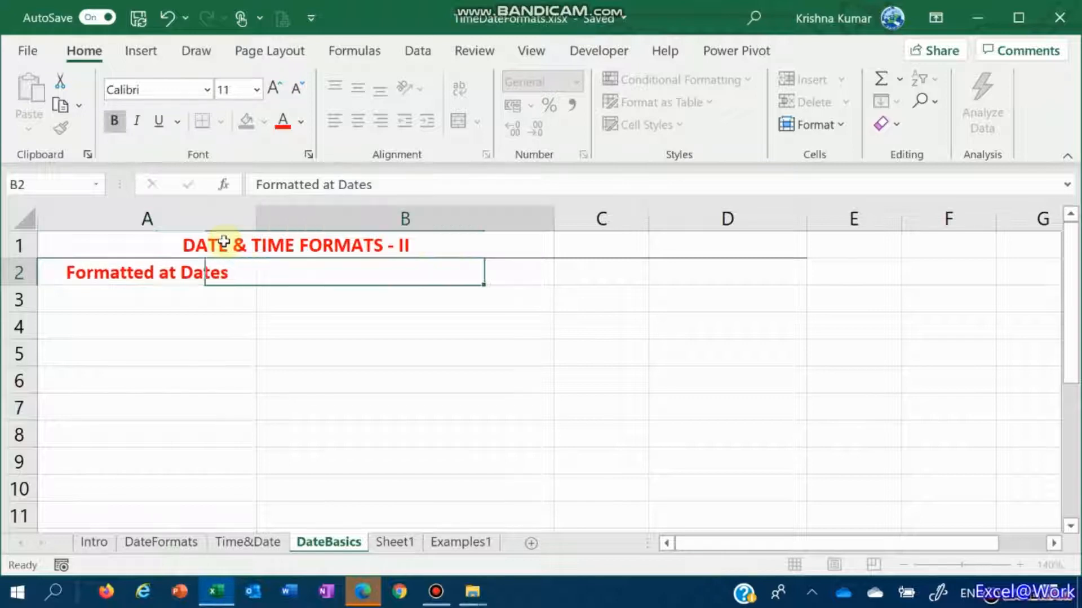
Enter the column heading "Without Formatting (Number)" in cell B2.
type("W")
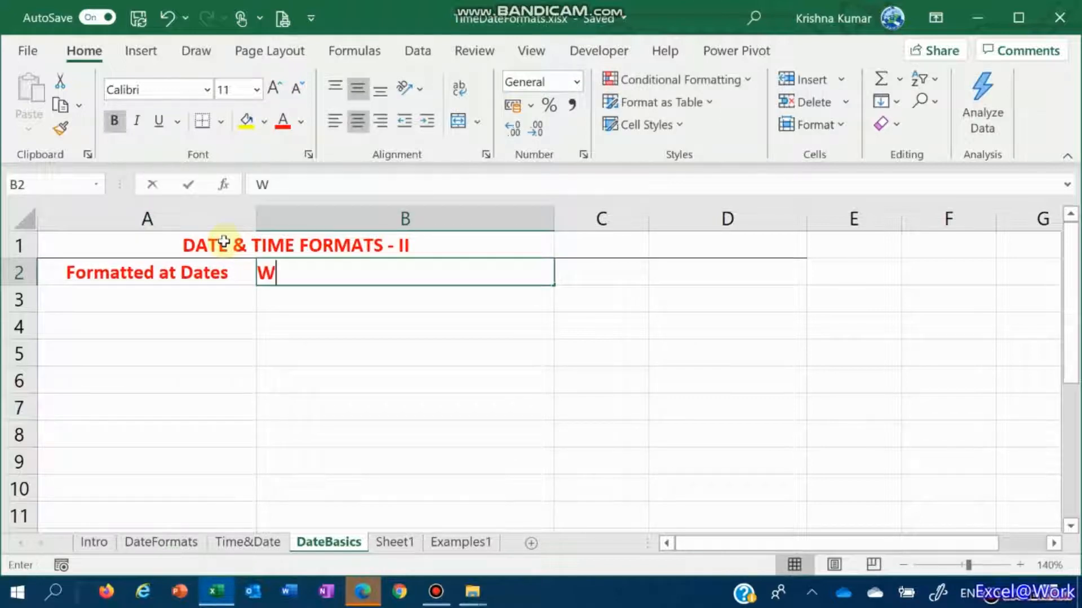
type("ith")
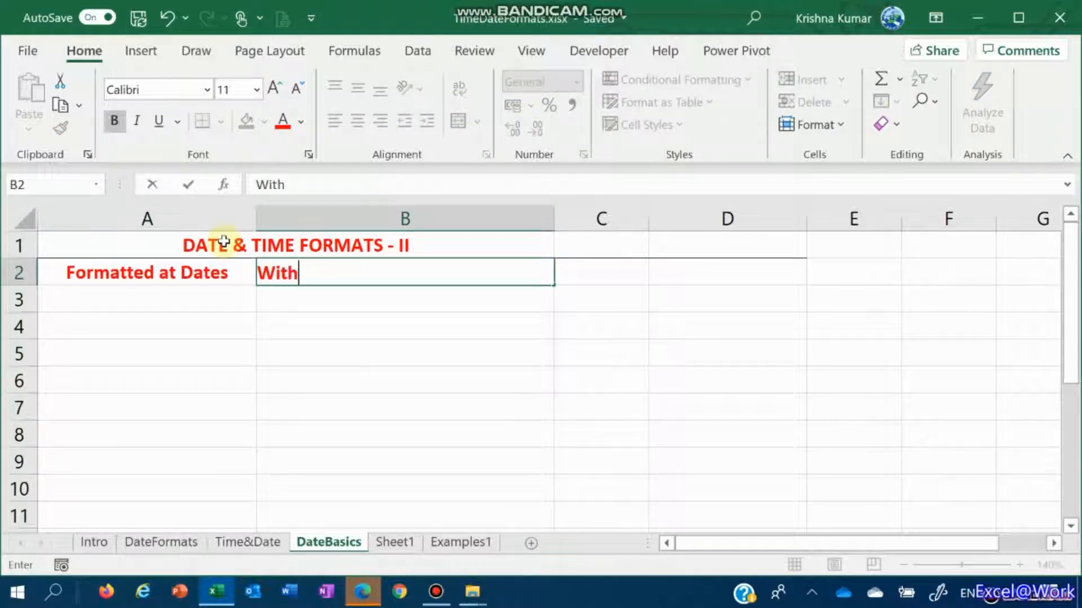
type("out Format")
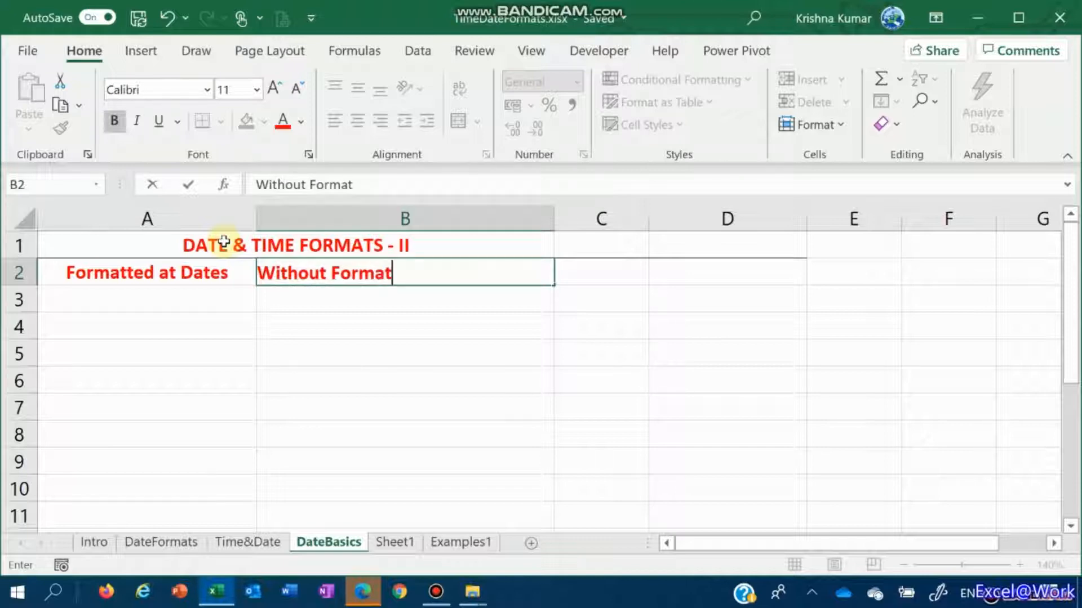
type("ting ")
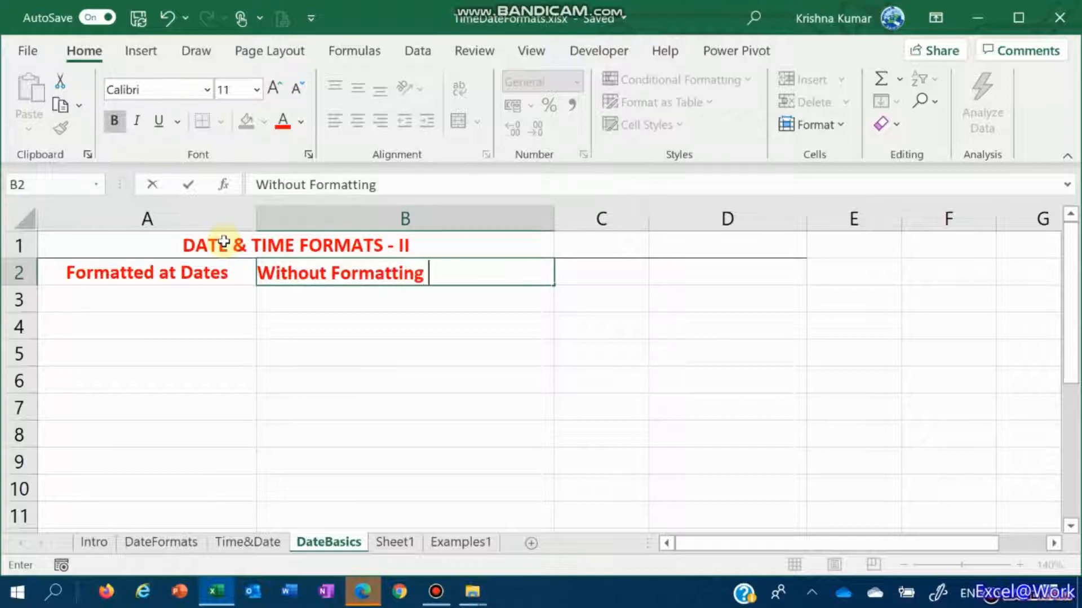
type("(Number)")
key("Return")
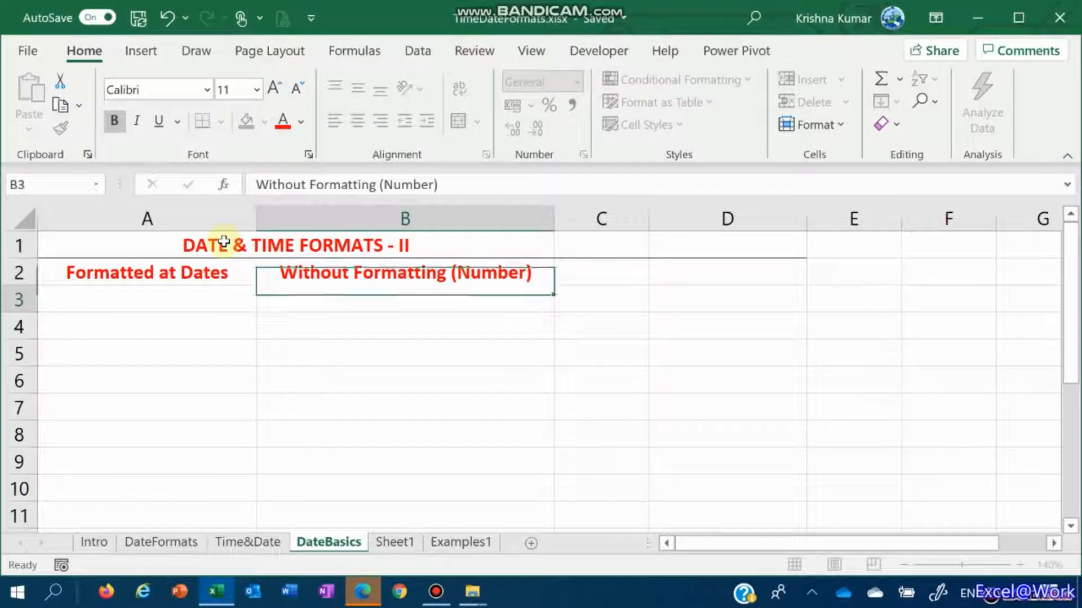
Check which number formats are applied to the ranges A3:A9 and B3:B9.
key("Left")
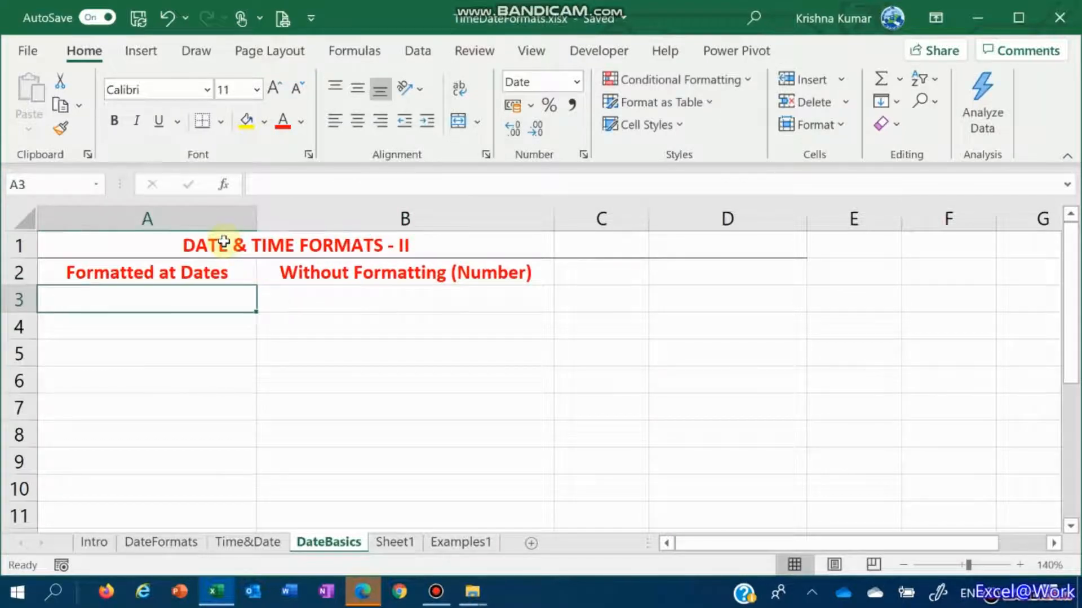
key("shift+Down")
key("shift+Down")
key("shift+Down")
key("shift+Down")
key("shift+Down")
key("shift+Down")
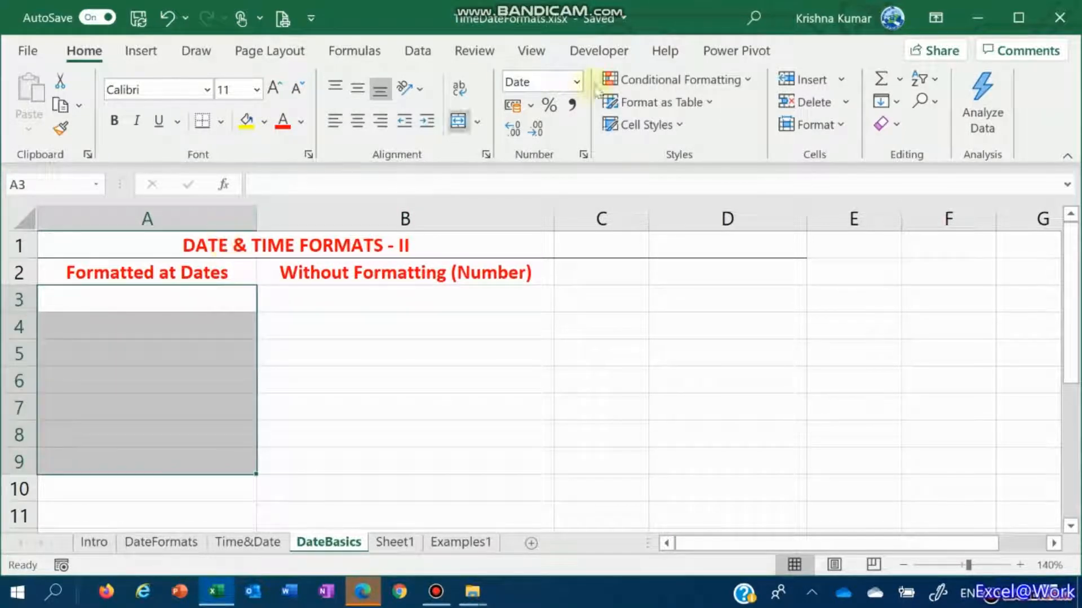
left_click(385, 301)
key("shift+Down")
key("shift+Down")
key("shift+Down")
key("shift+Down")
key("shift+Down")
key("shift+Down")
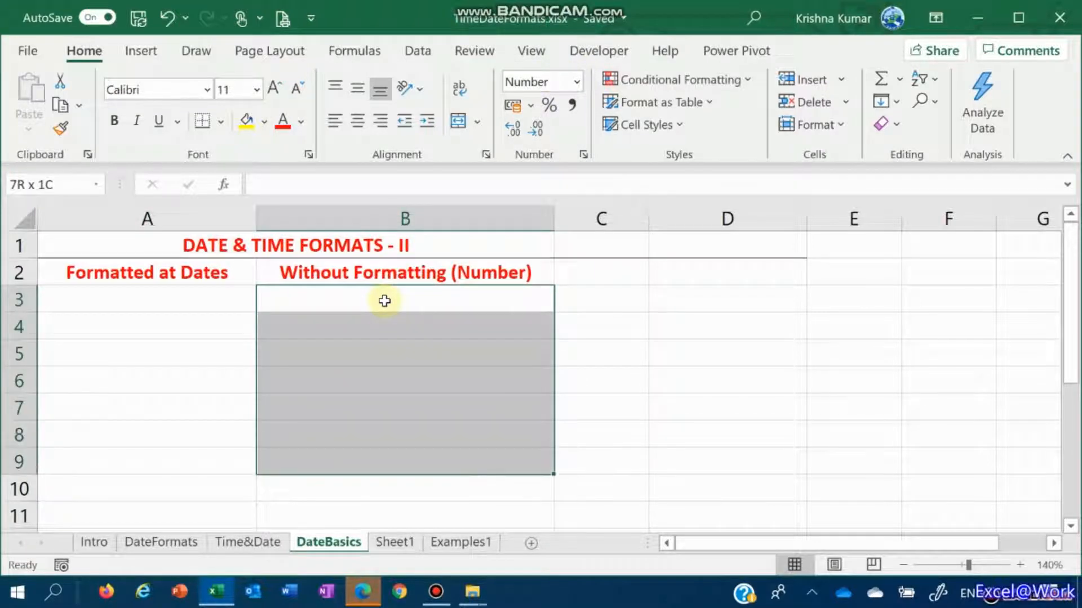
Enter the date 1/1/1900 in cell A3 and reference it in B3 with the formula =A3.
key("Left")
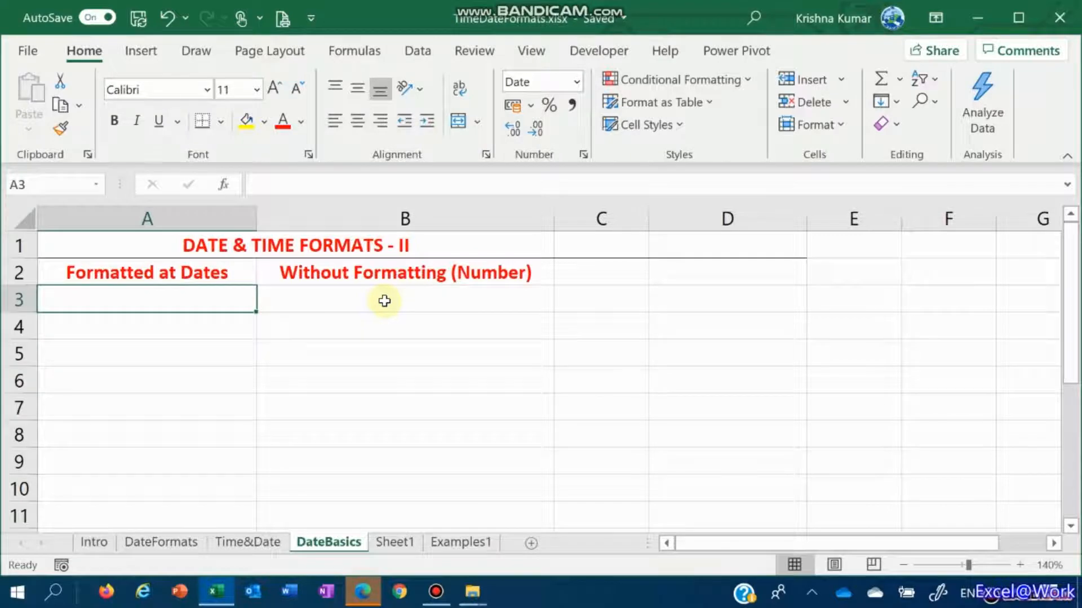
type("1/1/1900")
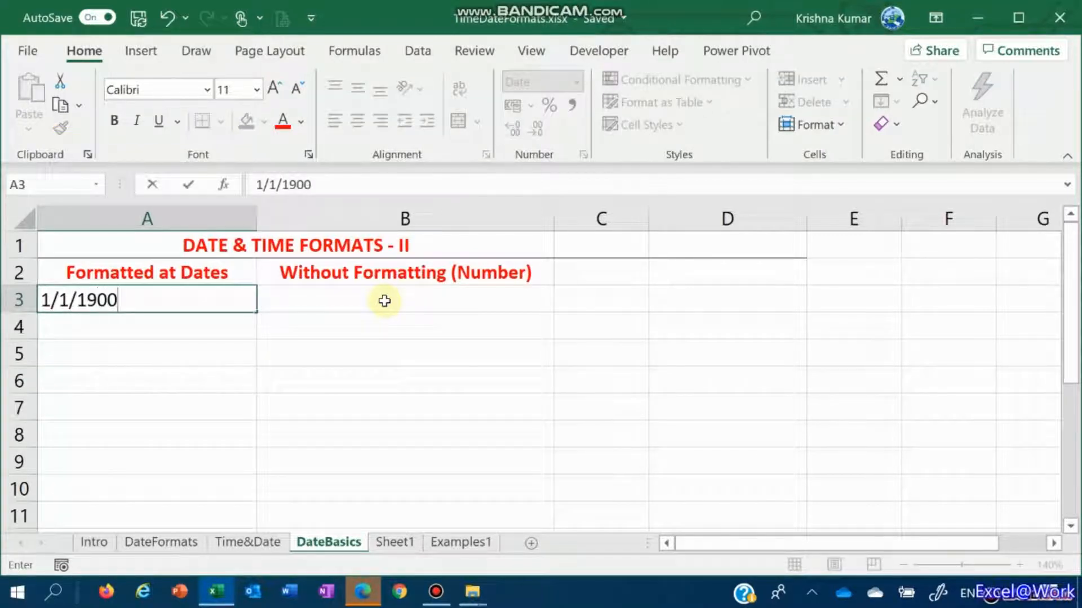
key("Return")
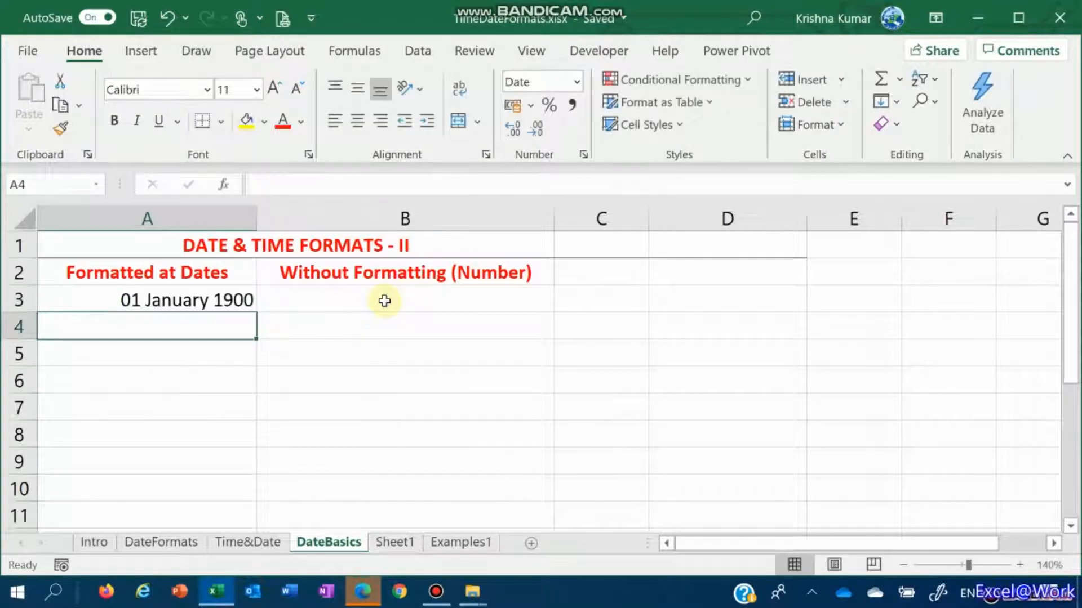
key("Up")
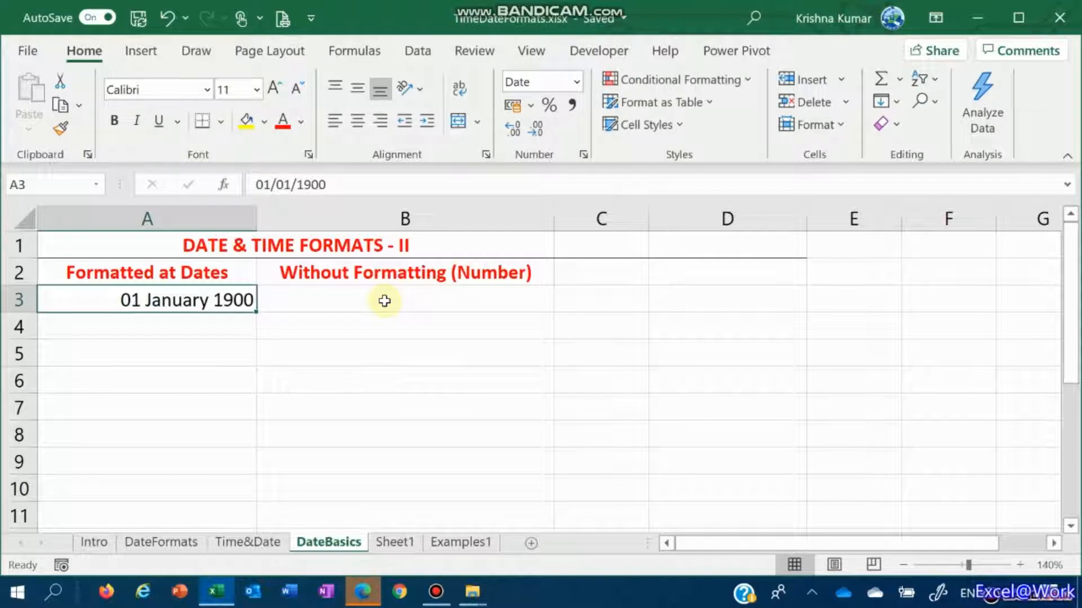
left_click(384, 301)
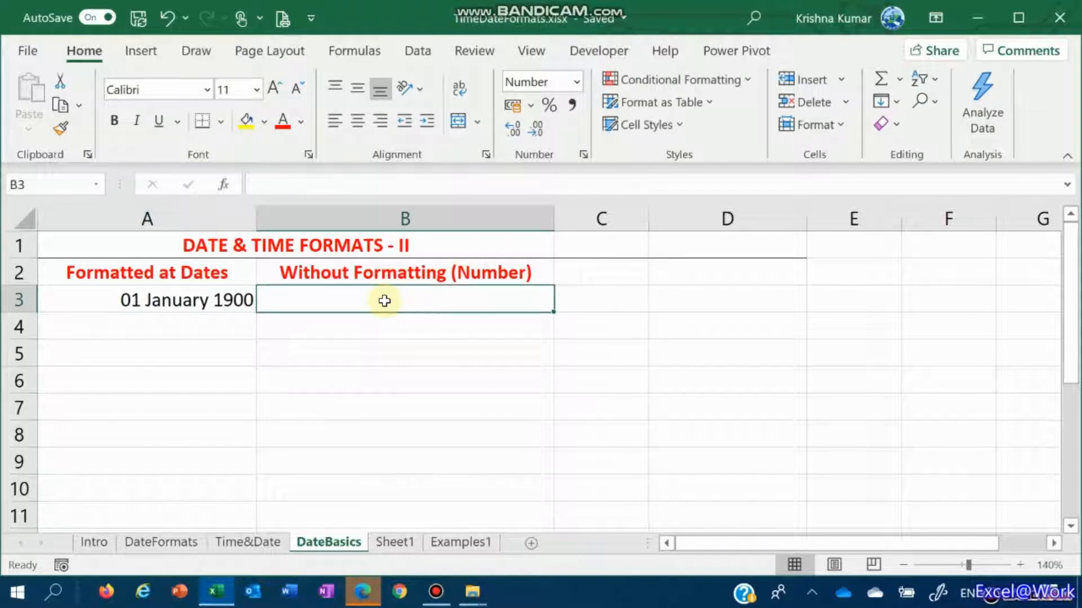
type("=A3")
key("Return")
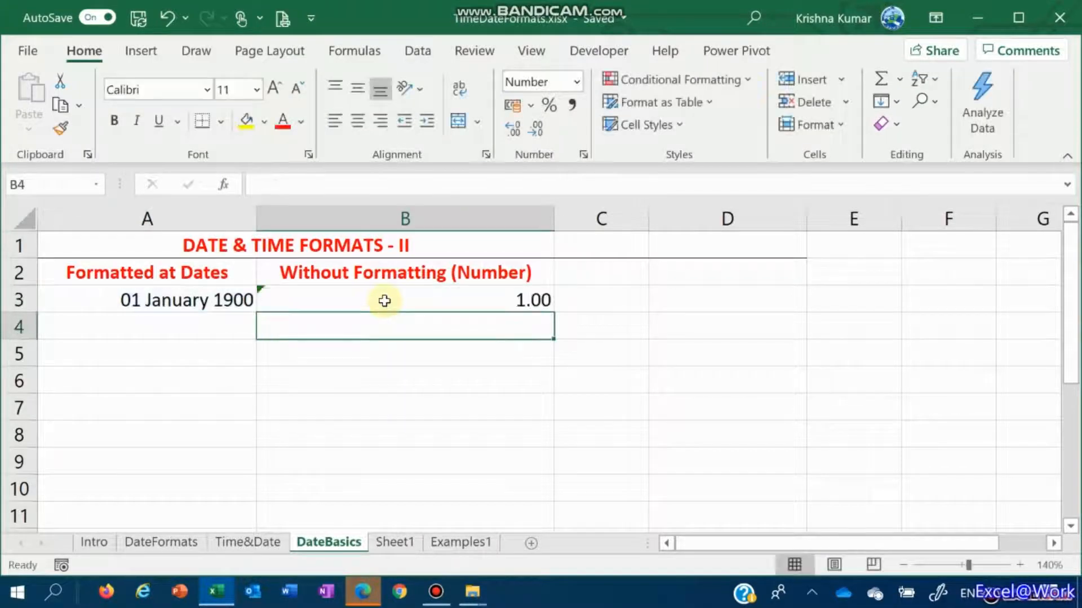
Enter the date 2/1/1900 in cell A4, below the first date.
left_click(385, 300)
key("Down")
key("Left")
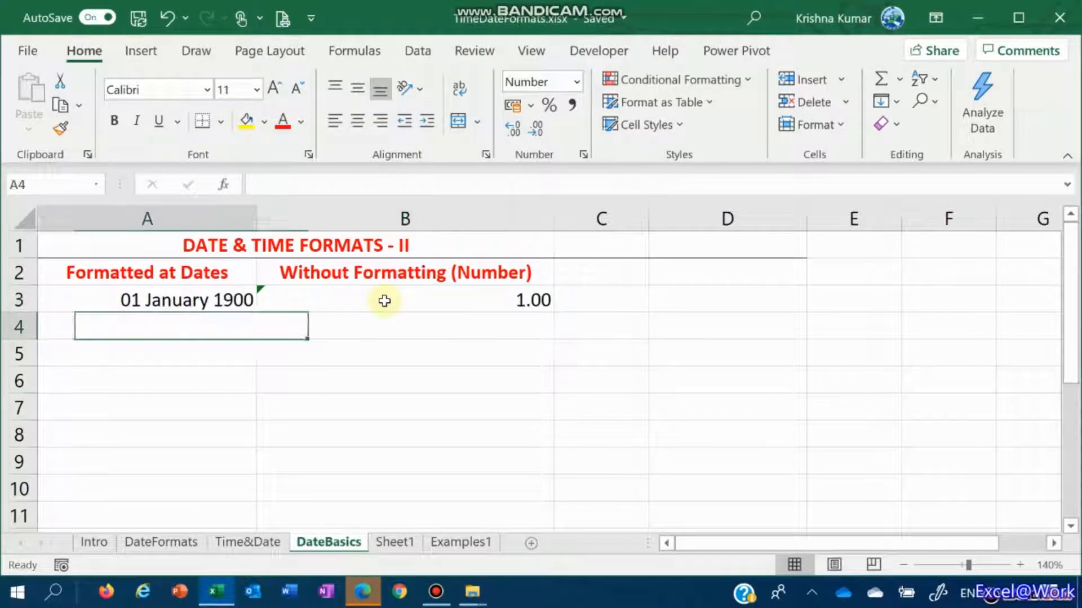
type("2/1/1900")
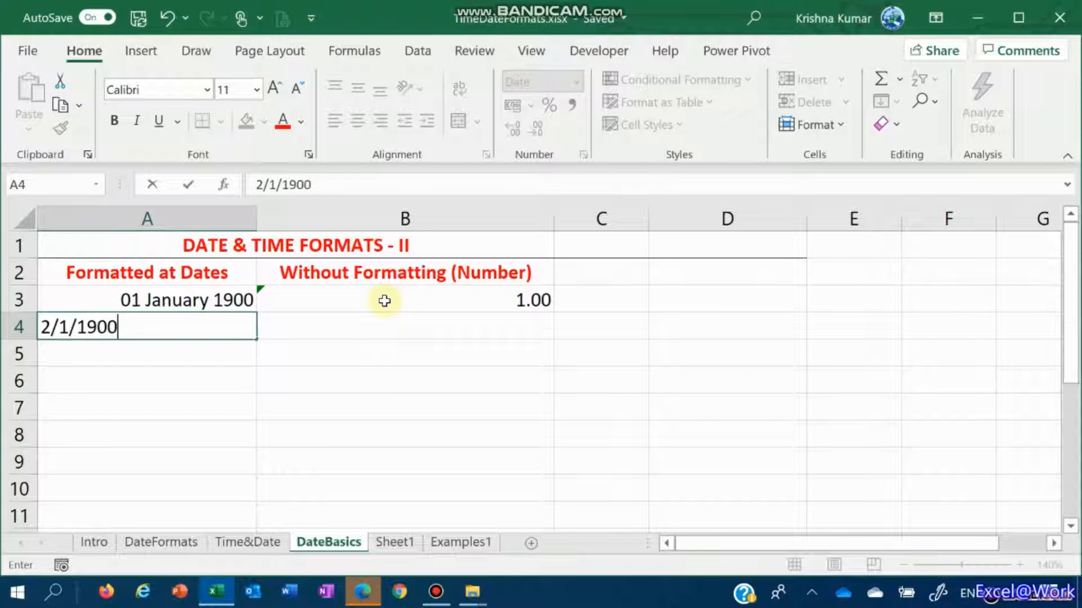
key("Tab")
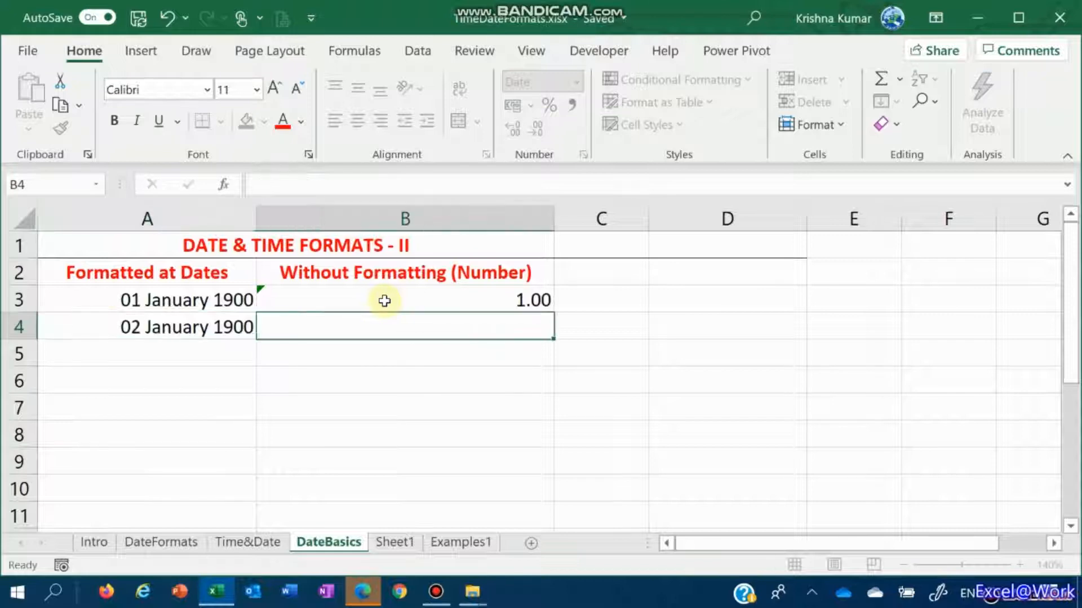
Copy the reference formula from B3 into B4 so it points to the date in A4.
left_click(385, 301)
key("ctrl+c")
key("Down")
key("Return")
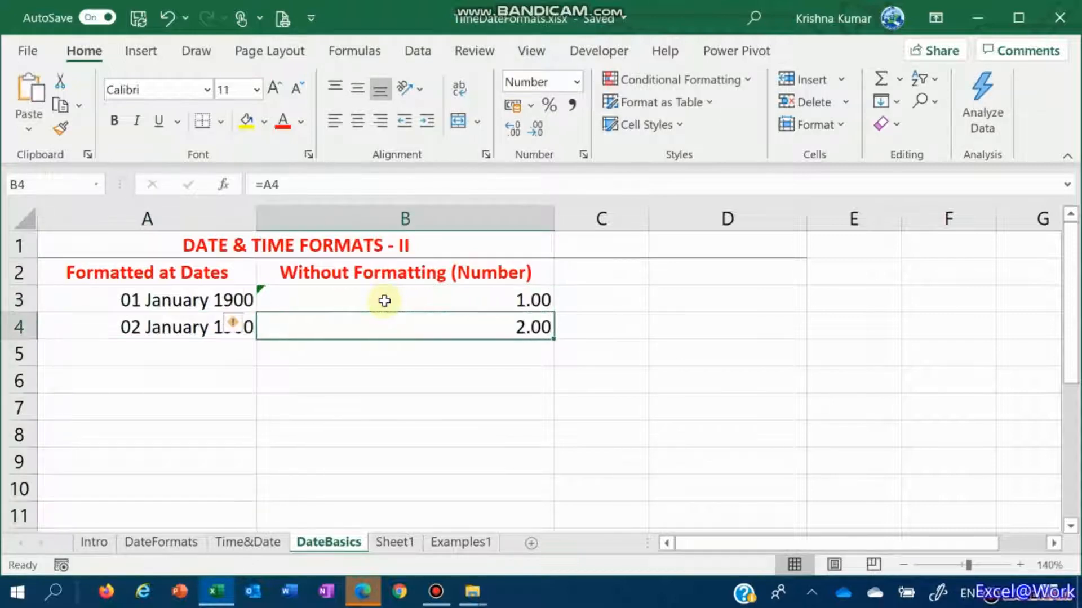
Enter the date 28/2/1900 in cell A5.
key("Down")
key("Left")
type("2")
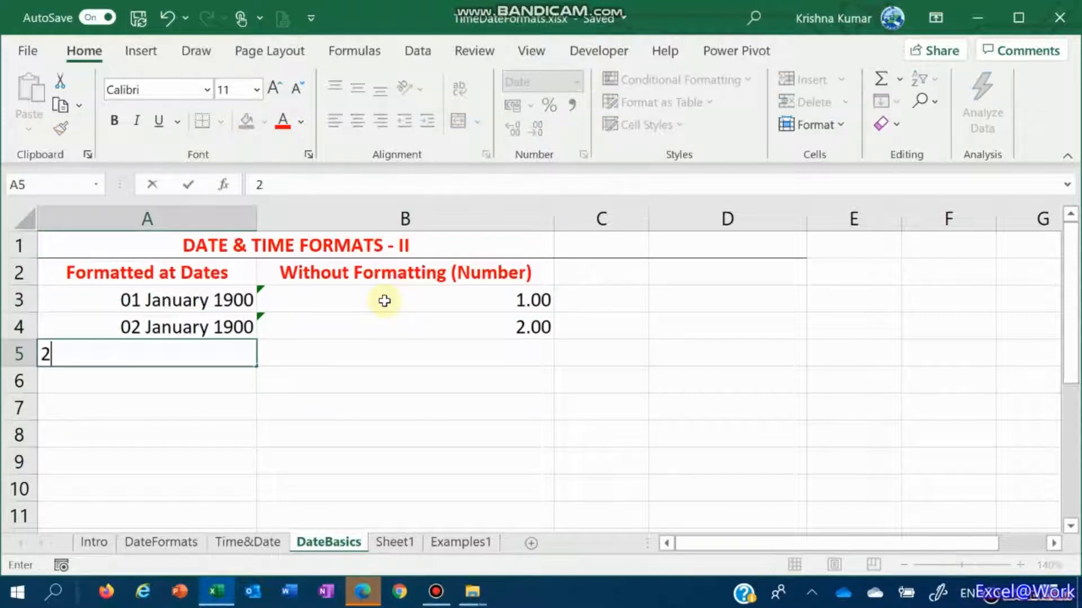
type("8/2")
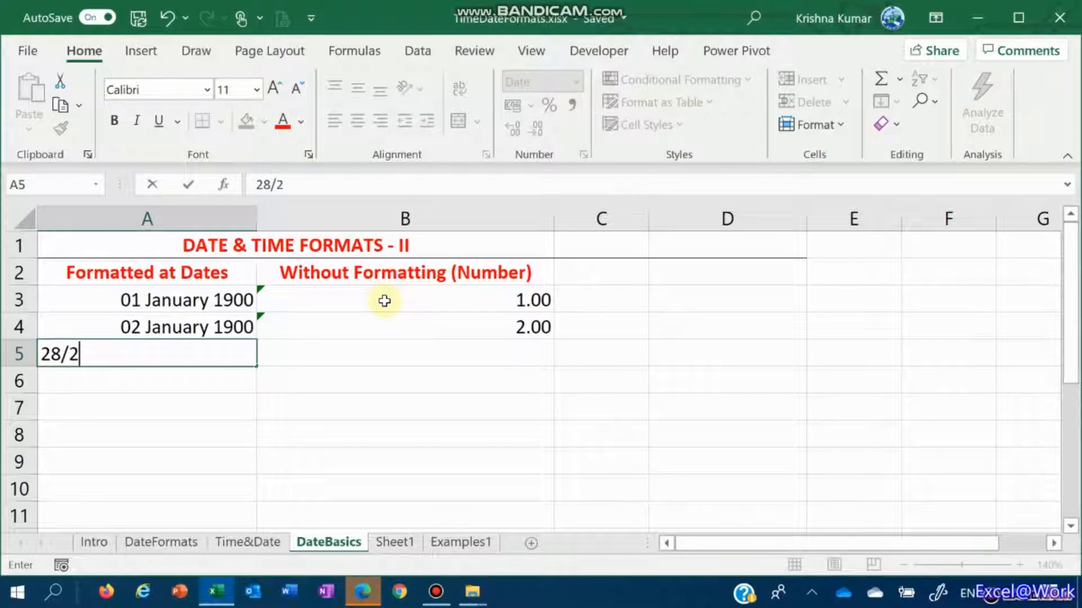
type("/1900")
key("ctrl+Return")
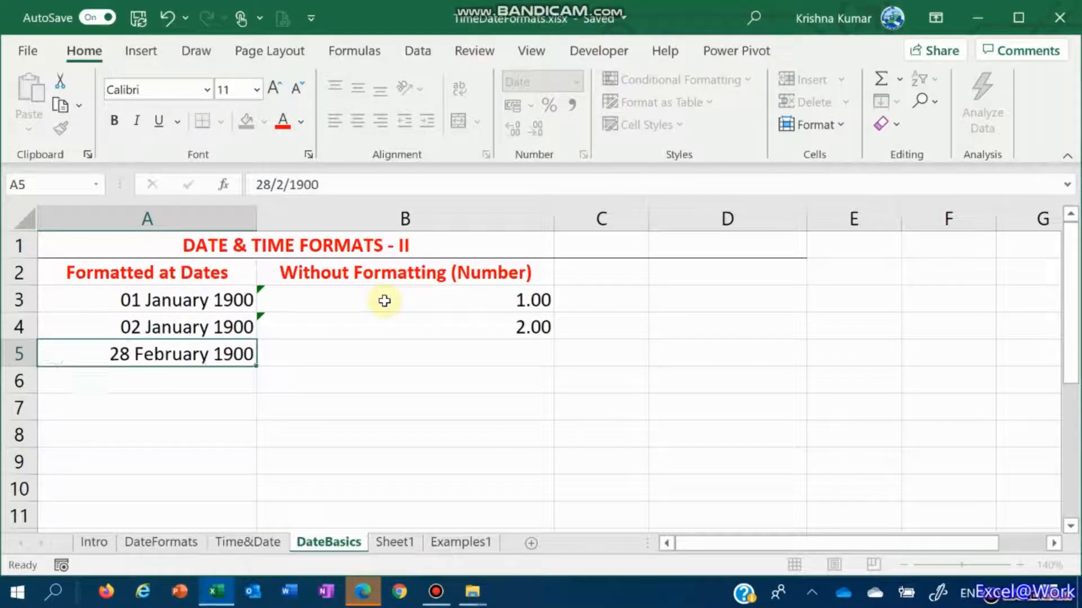
Copy the reference formula from B4 into B5 so it points to the date in A5.
key("Up")
key("Right")
key("ctrl+c")
key("Down")
key("ctrl+v")
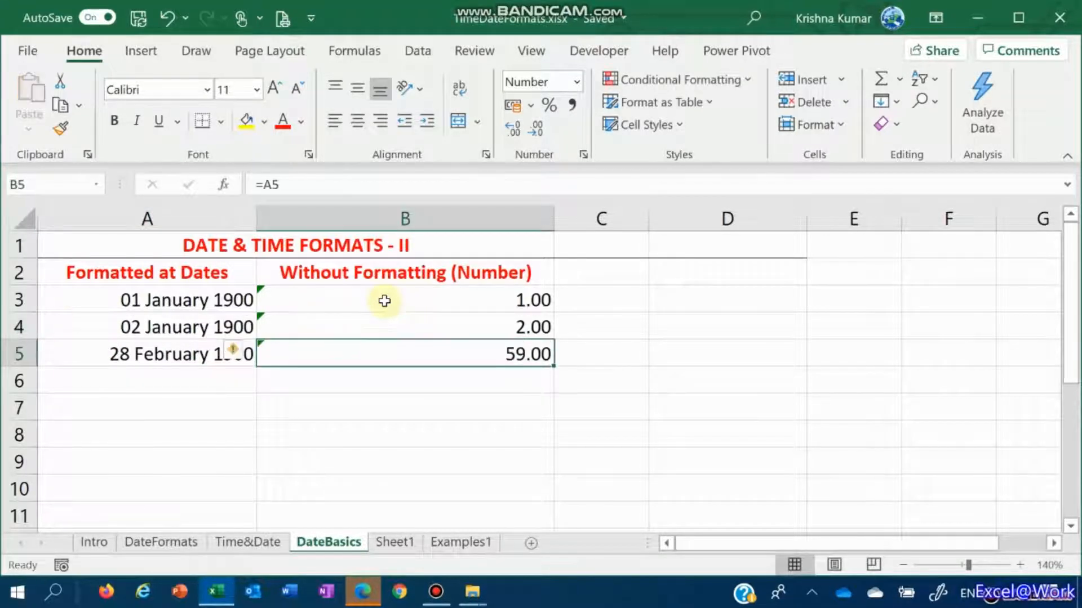
End the copy mode and enter the date 15/8/1947 in cell A6.
key("Down")
key("Left")
key("Escape")
key("shift+Right")
key("Up")
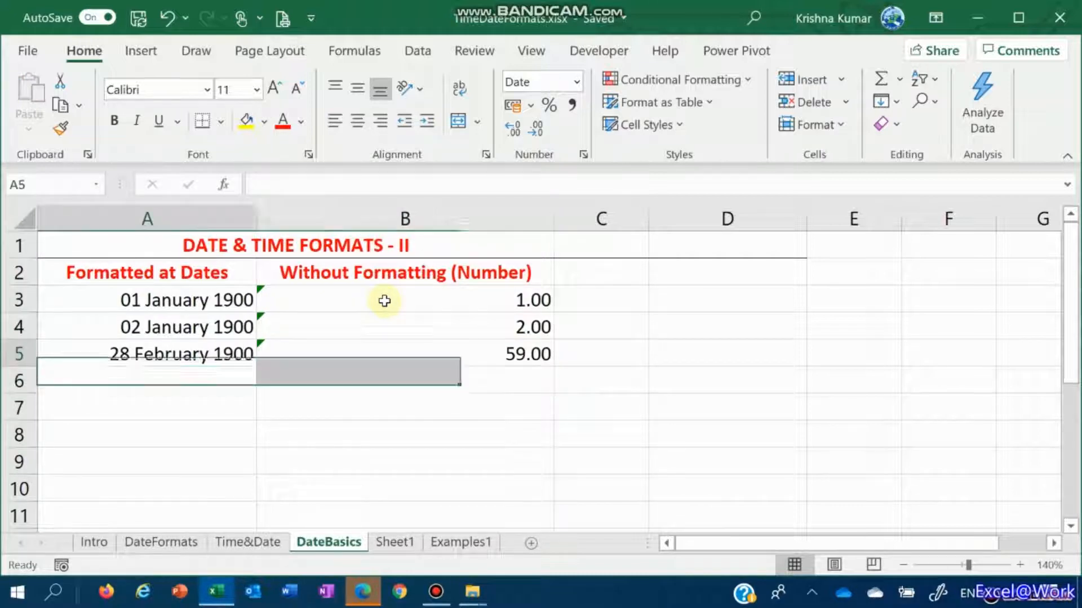
key("Down")
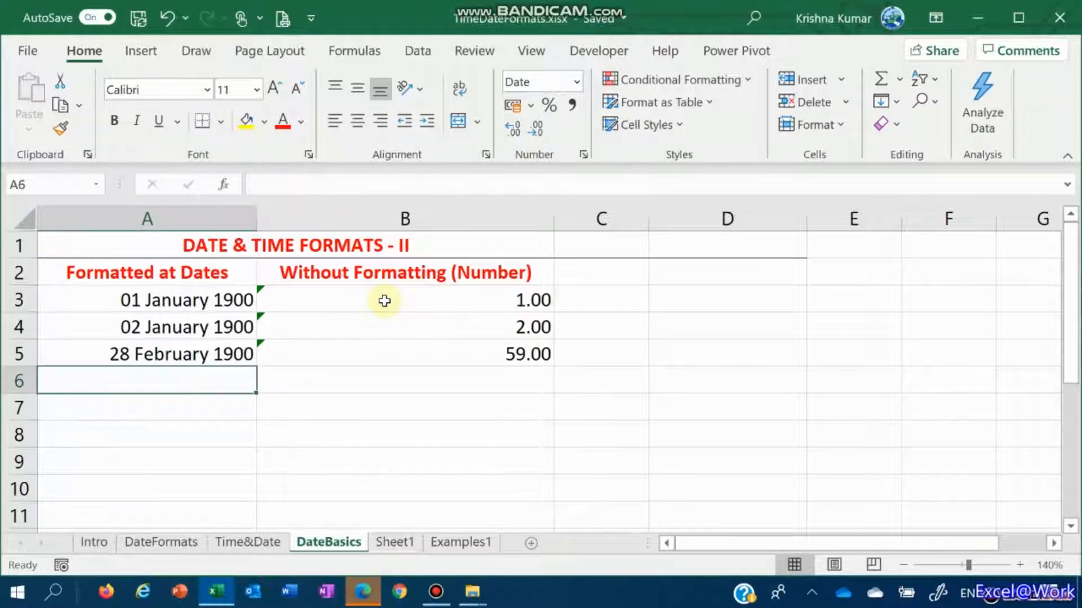
type("15/8/1947")
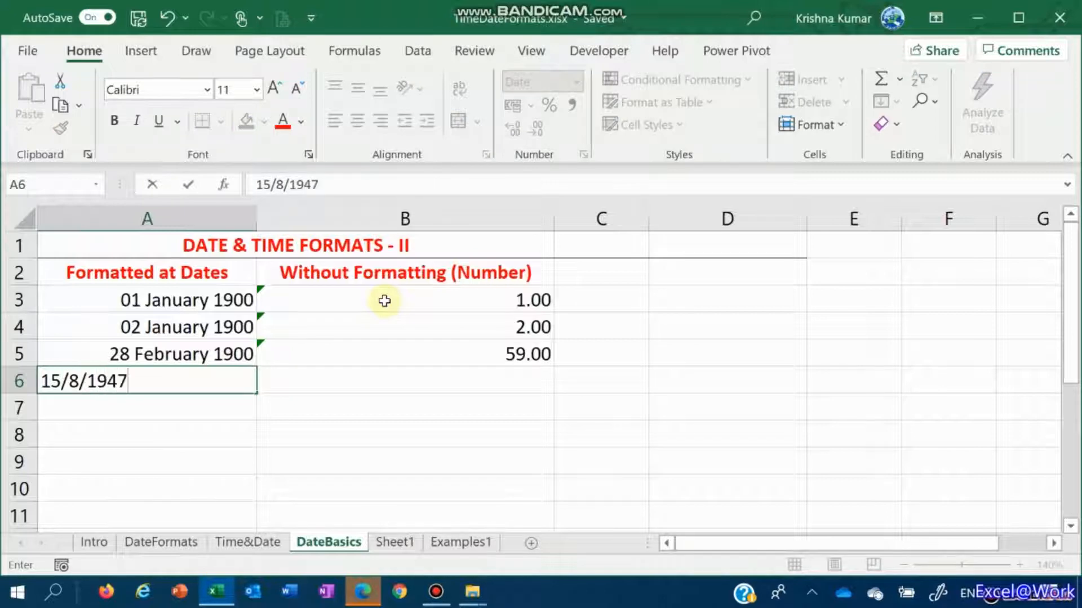
key("Right")
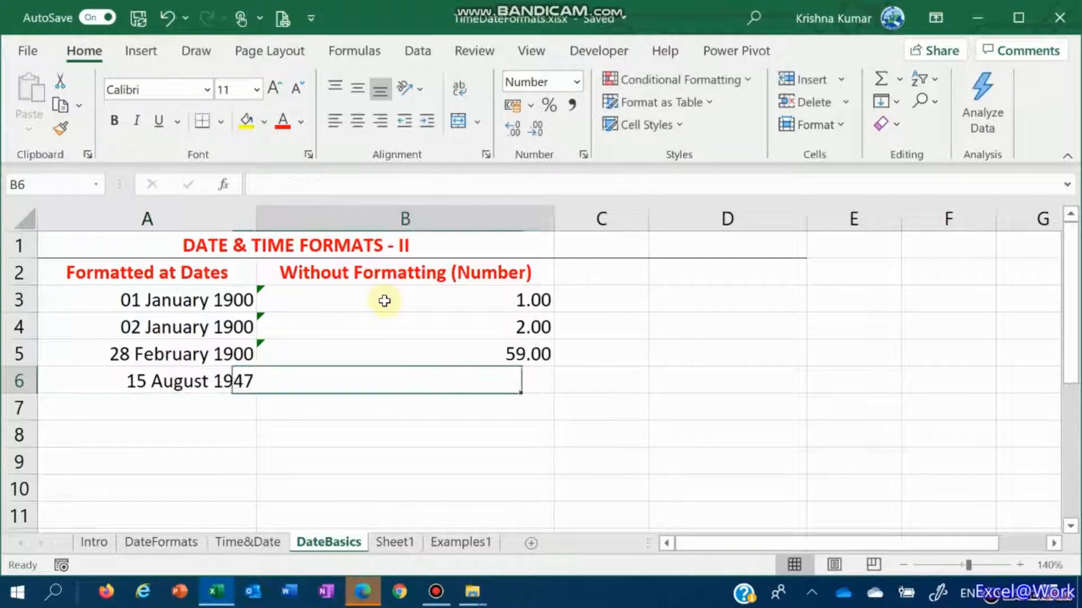
Copy the reference formula from B5 into B6 so it points to the date in A6.
key("Up")
key("ctrl+c")
key("Down")
key("Return")
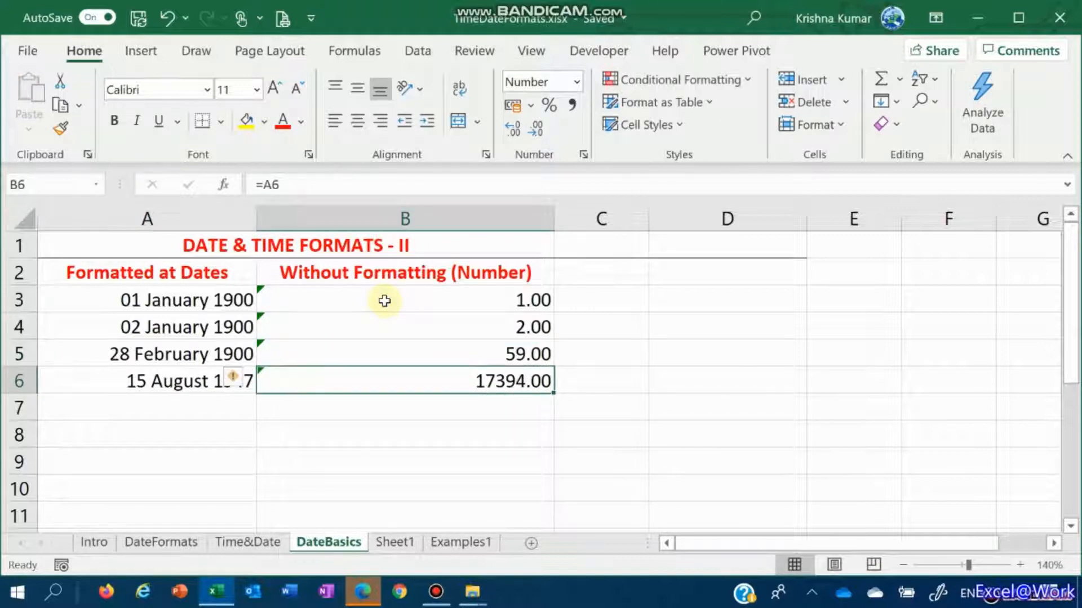
Enter the current date in cell A7 with the formula =today().
key("Down")
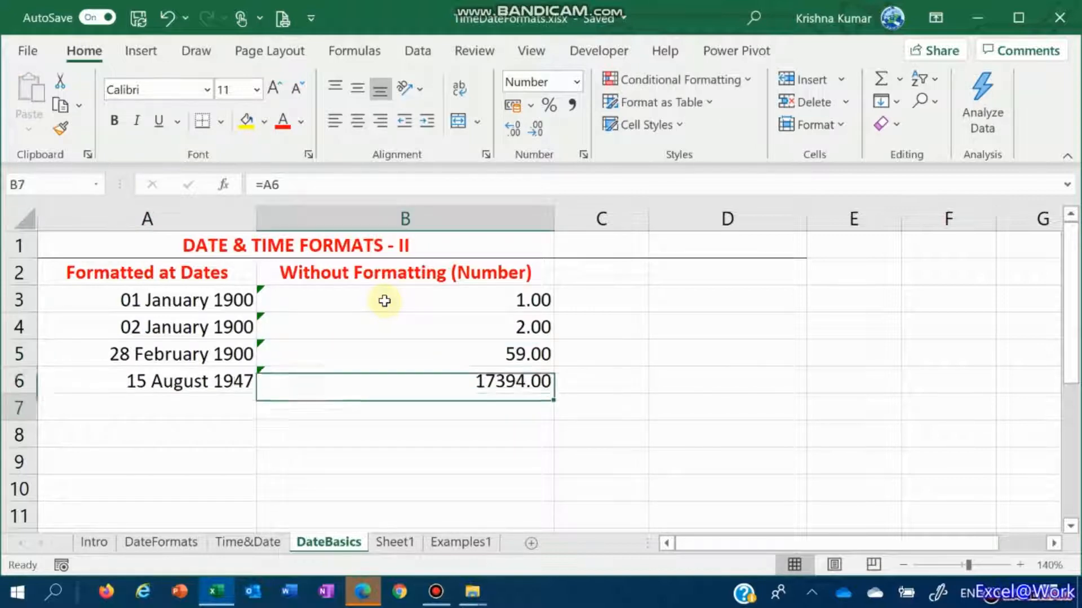
key("Left")
type("=today()")
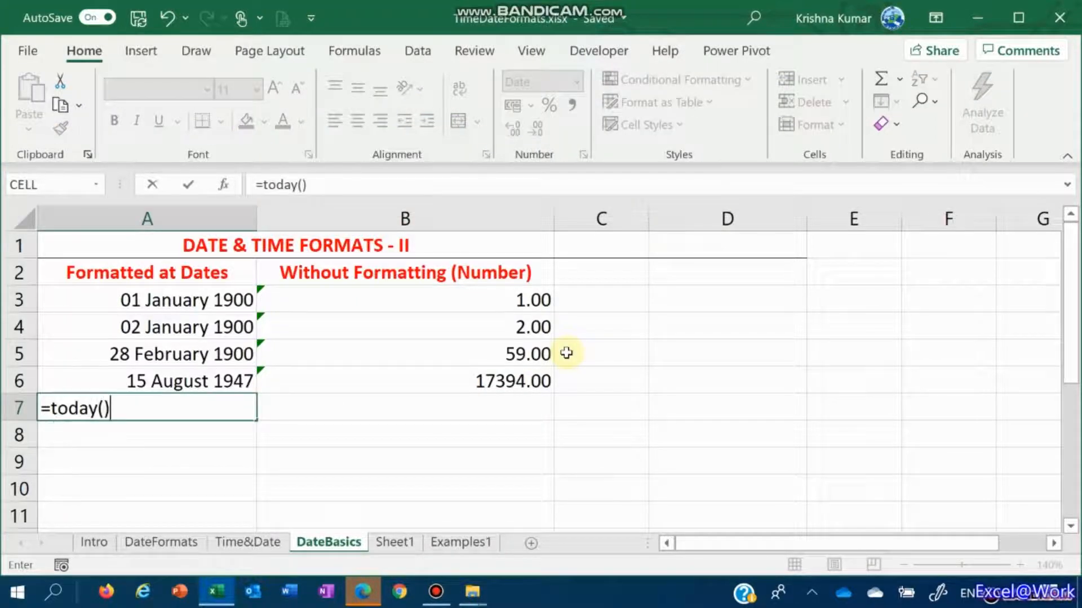
key("Tab")
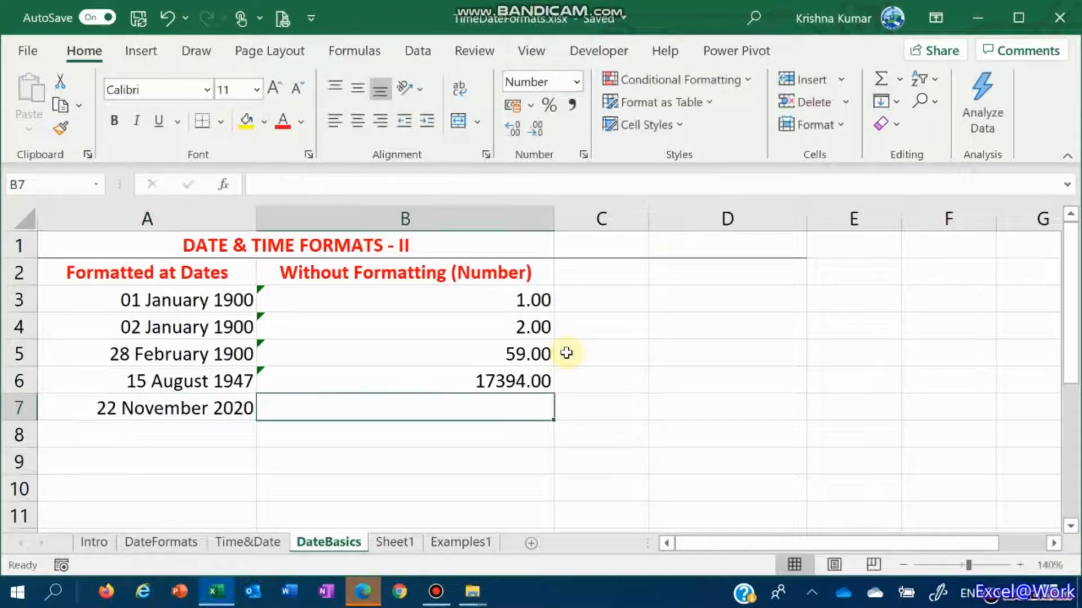
Copy the reference formula from B6 into B7 so it points to the date in A7.
key("Up")
key("ctrl+c")
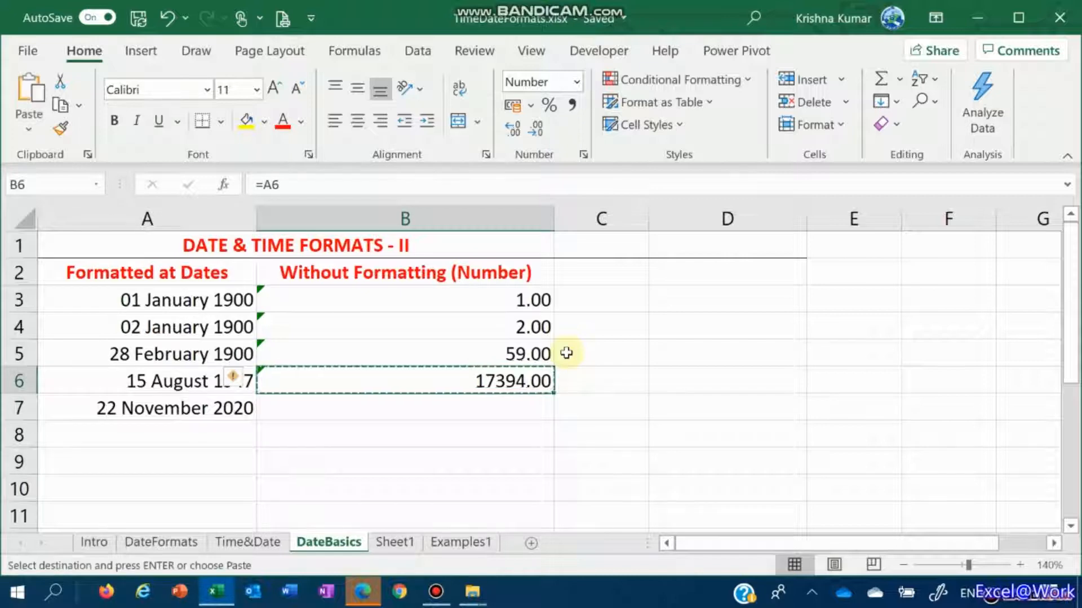
key("Down")
key("Return")
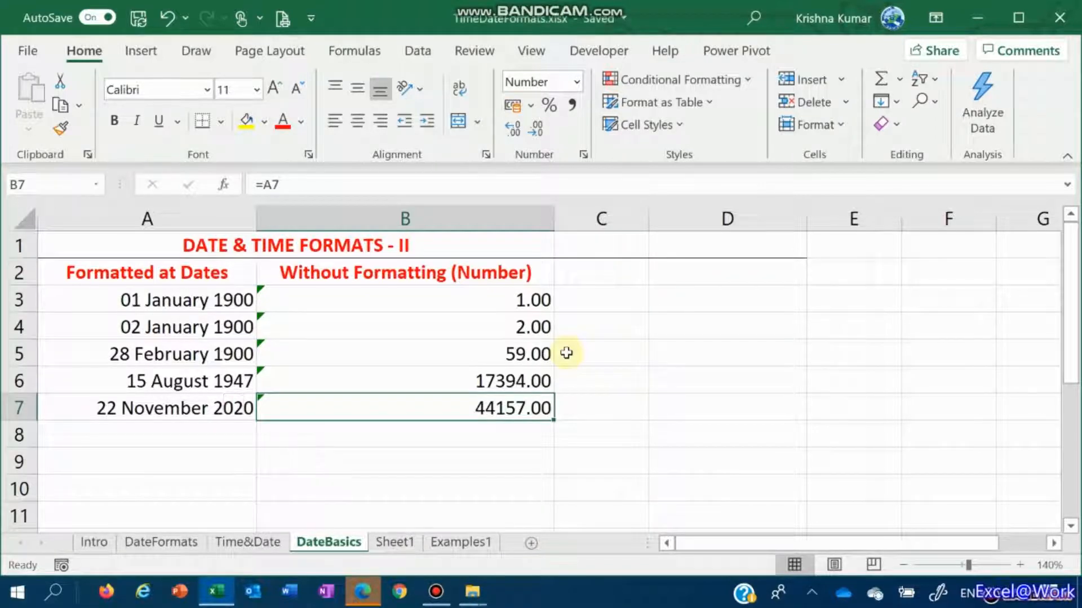
Enter the current date in cell A8 with the formula =today().
key("Down")
key("Left")
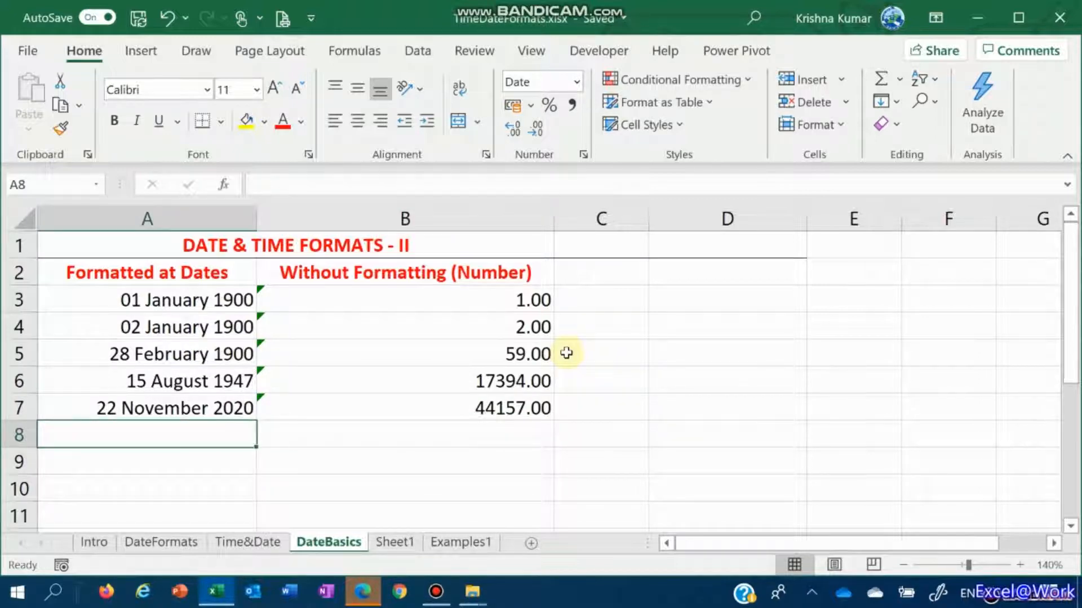
type("=toda")
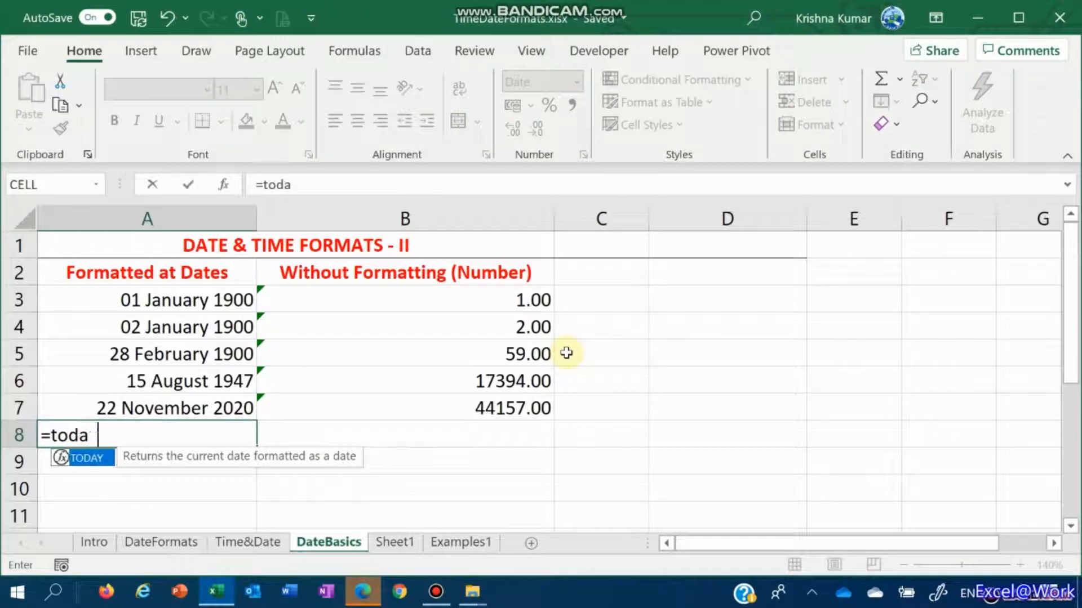
type("y()")
key("Tab")
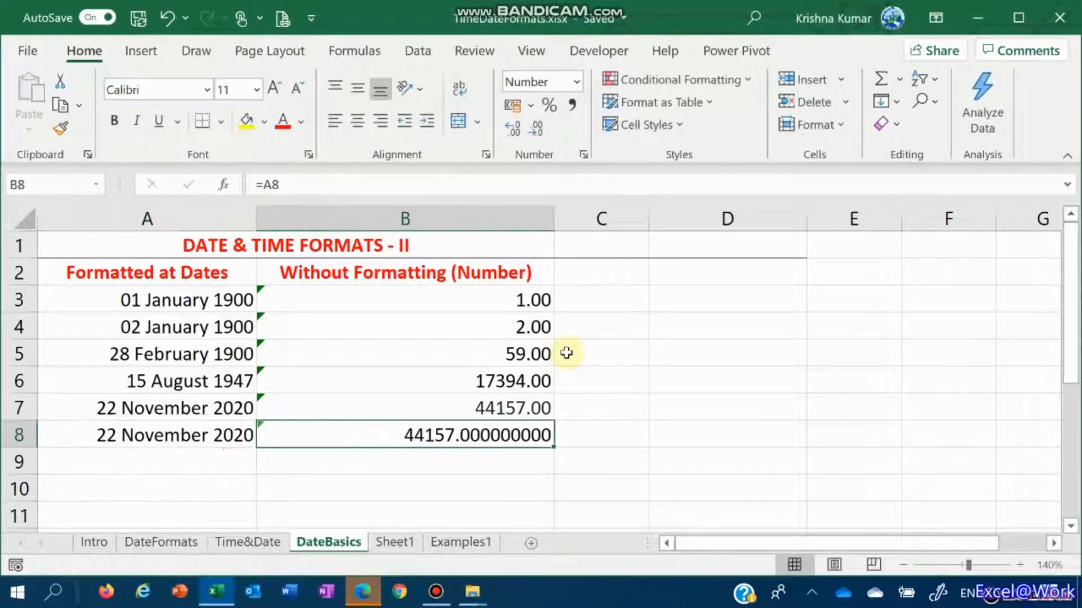
Change the number format of cell A8 to Time.
key("Left")
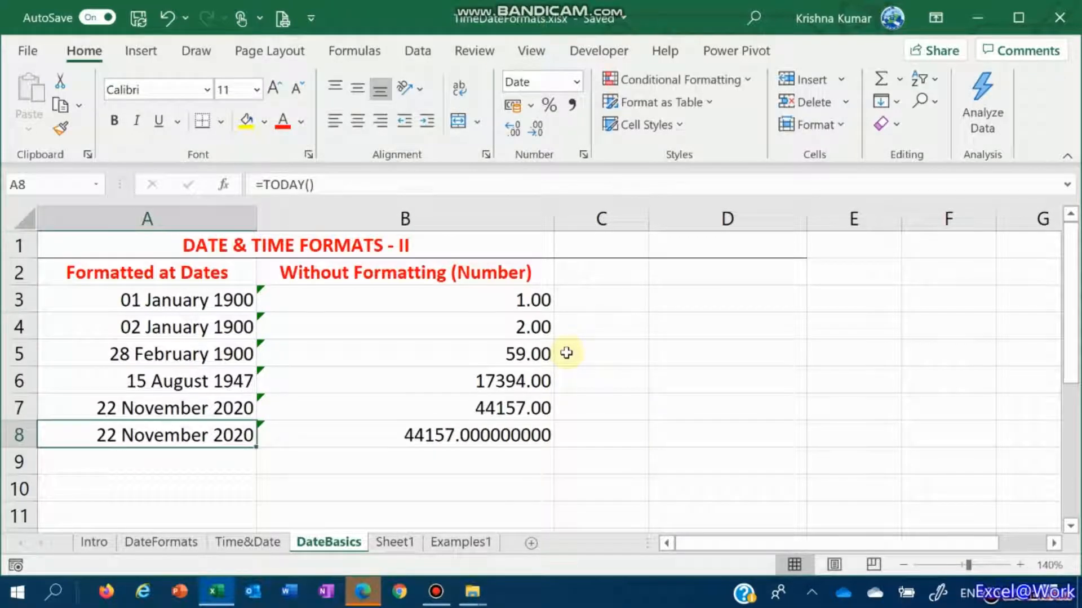
left_click(576, 83)
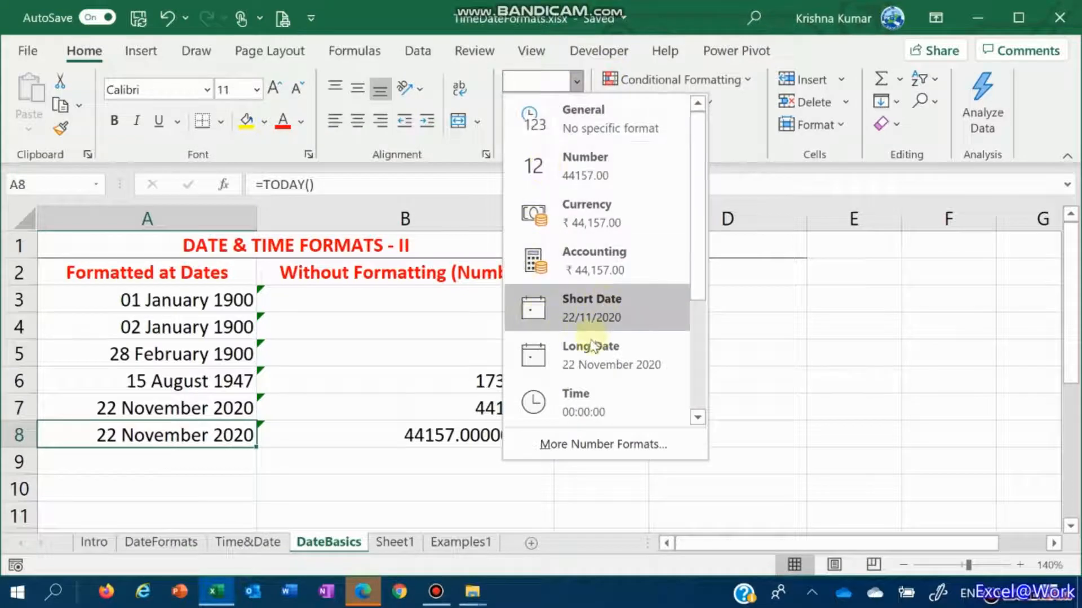
left_click(580, 401)
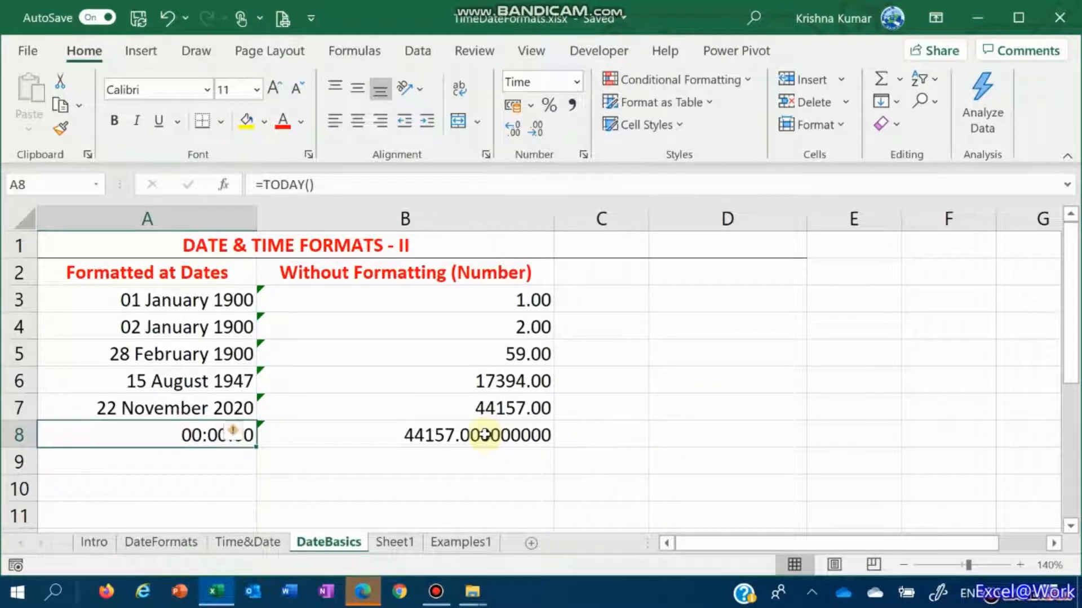
key("Right")
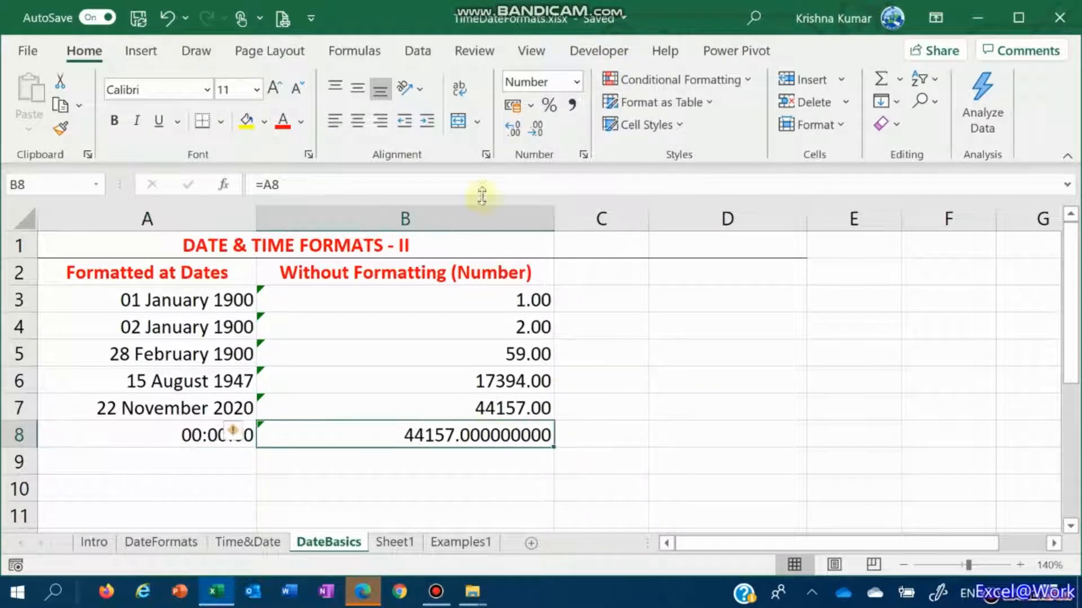
Apply the number formatting of cell B7 to cell B8 with Format Painter.
left_click(500, 414)
left_click(61, 129)
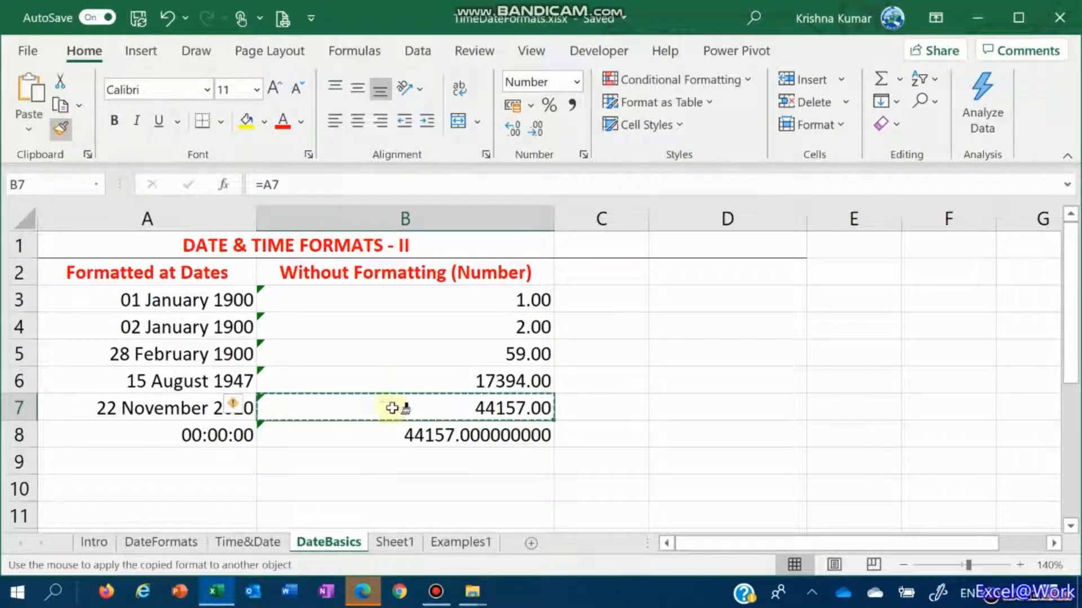
left_click(405, 434)
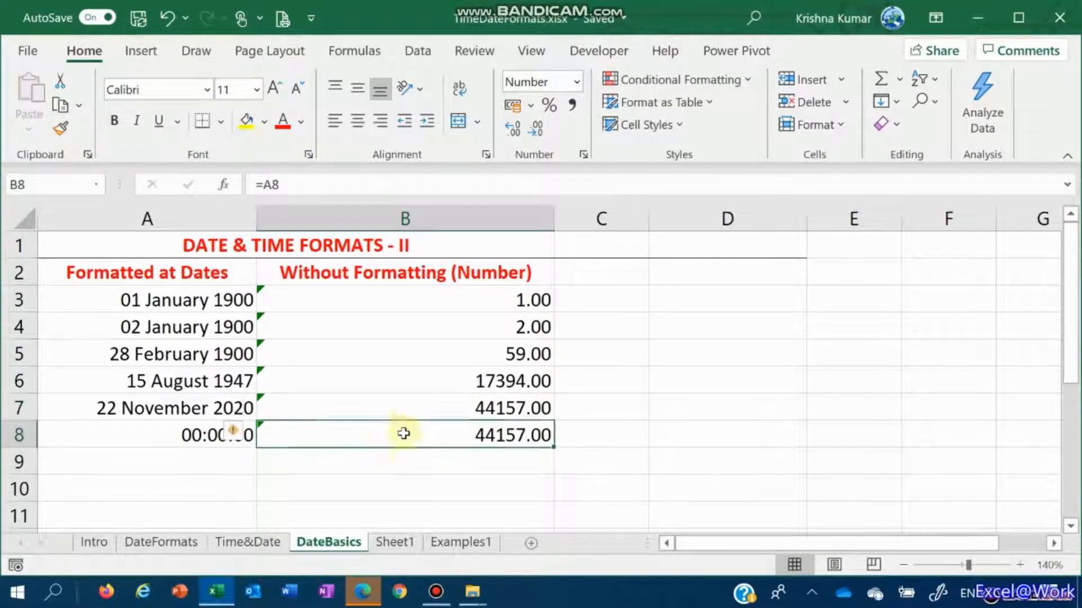
Enter the current date and time in cell A9 with the formula =now().
key("Left")
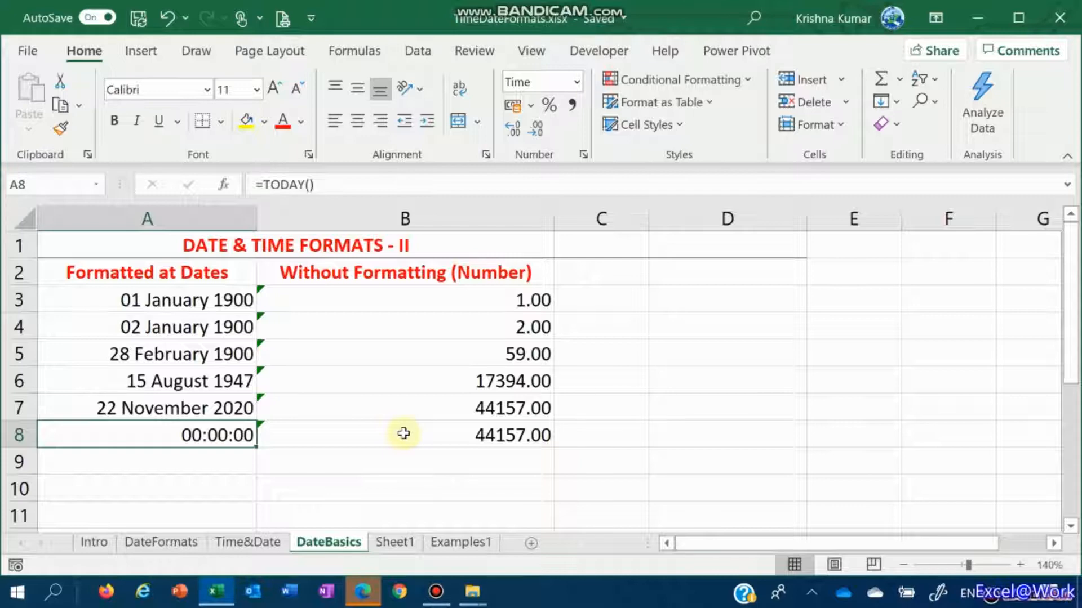
key("Down")
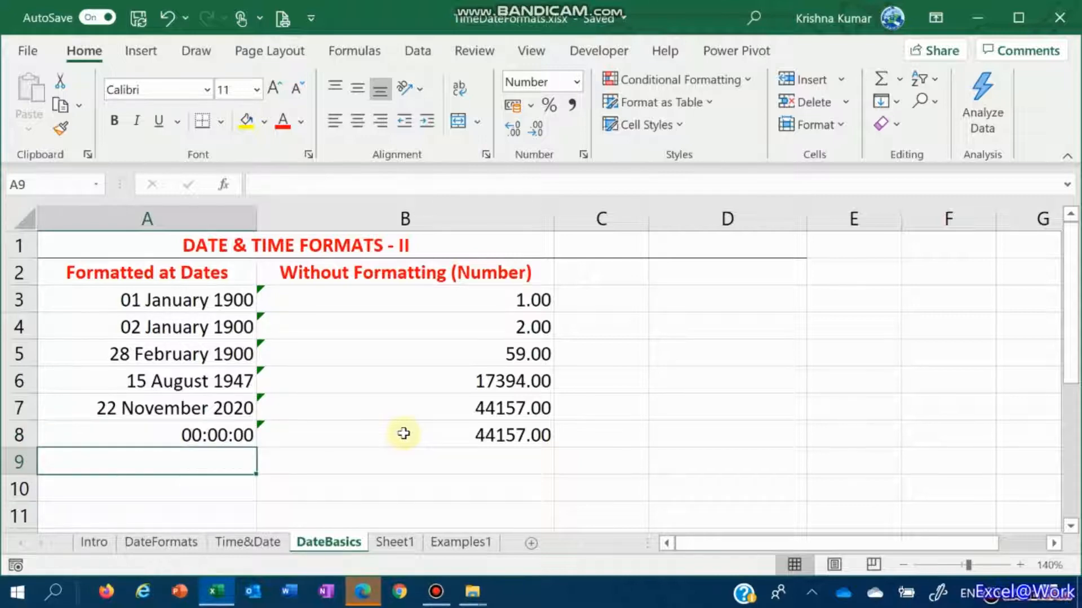
type("=now(")
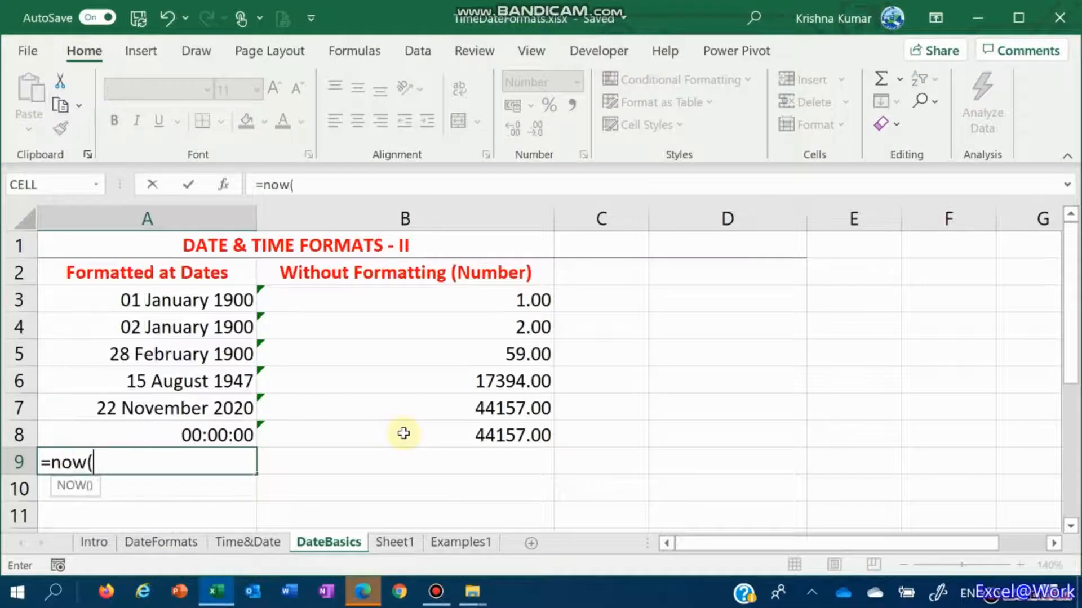
type(")")
key("ctrl+Return")
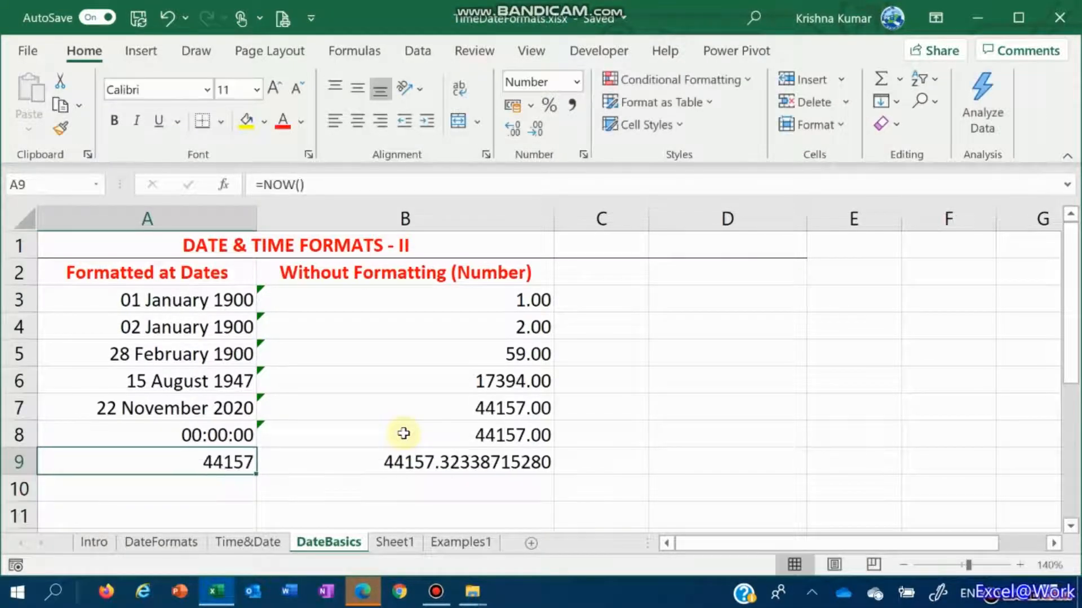
Change the number format of cell A9 to Time and select its serial number in B9.
left_click(577, 83)
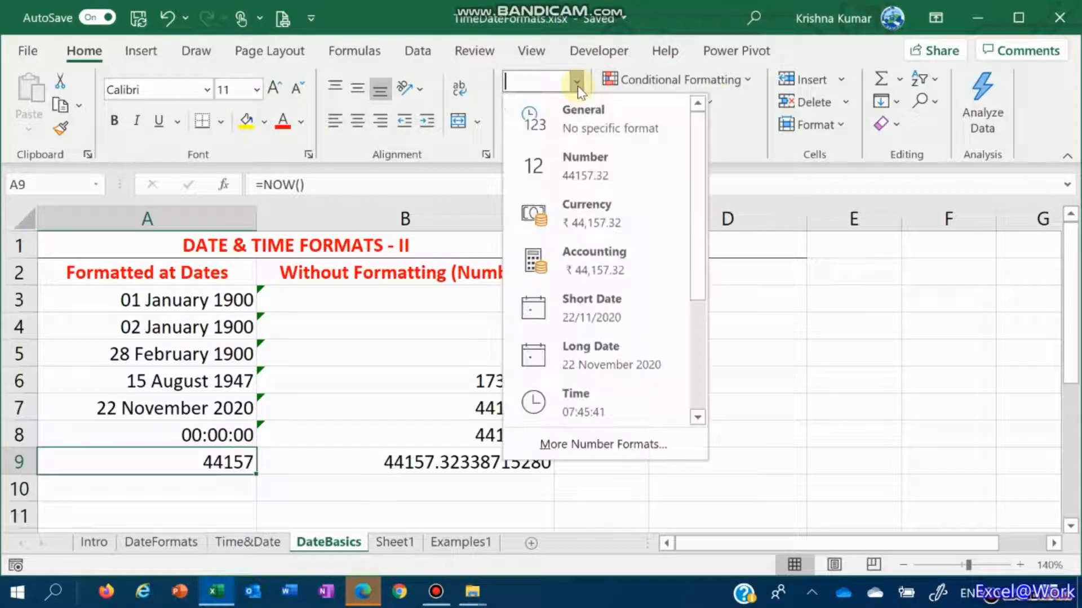
left_click(563, 402)
key("Right")
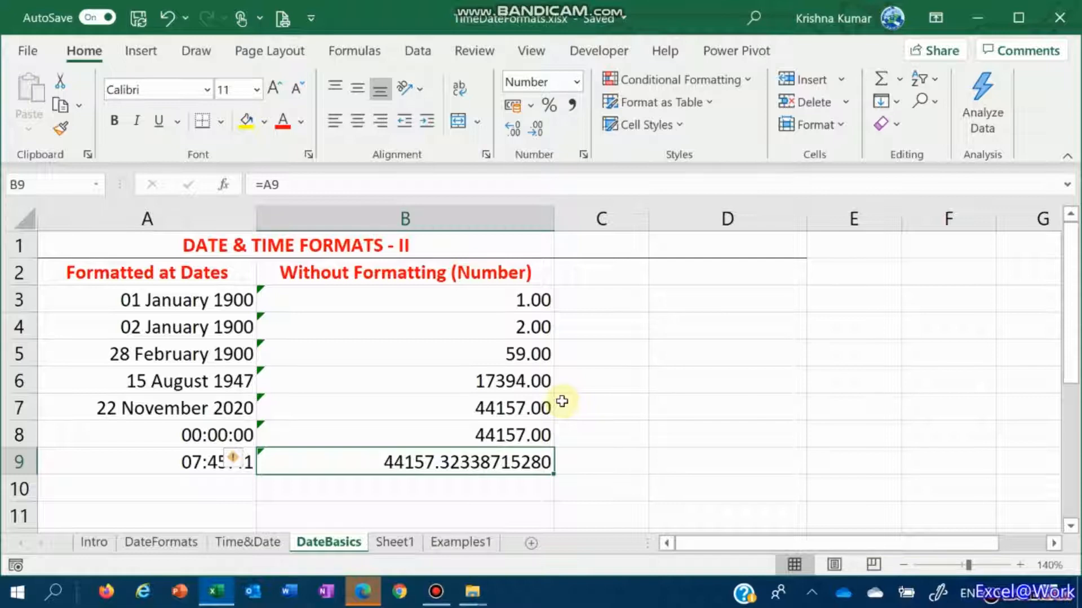
Replace the formula in cell A9 with the fixed time 7:45:41 and select cell B9 beside it.
key("Left")
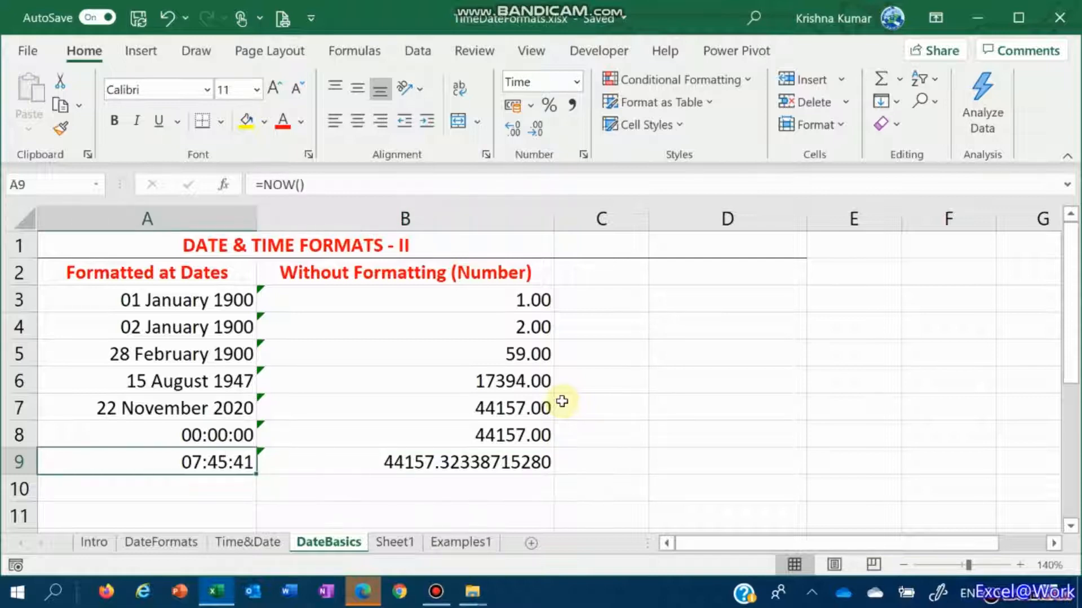
type("7")
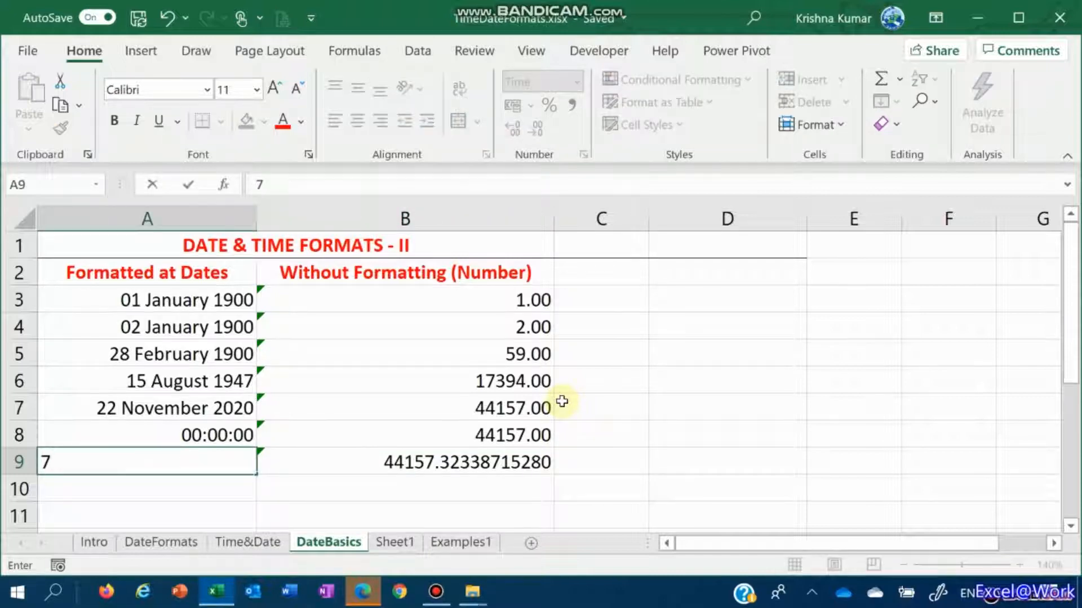
type(":45:41")
key("Return")
key("Up")
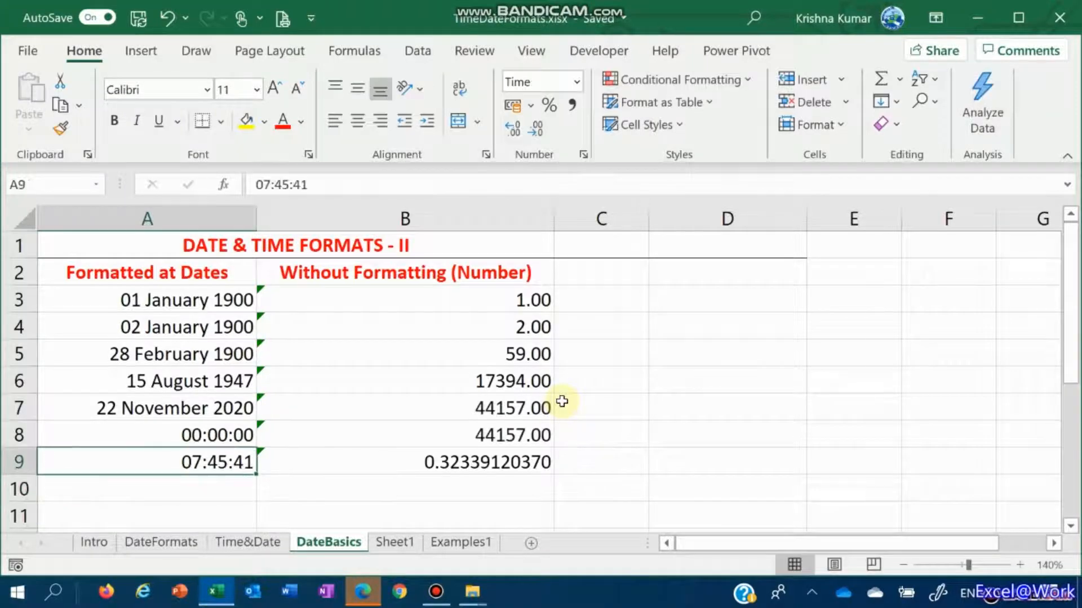
key("Right")
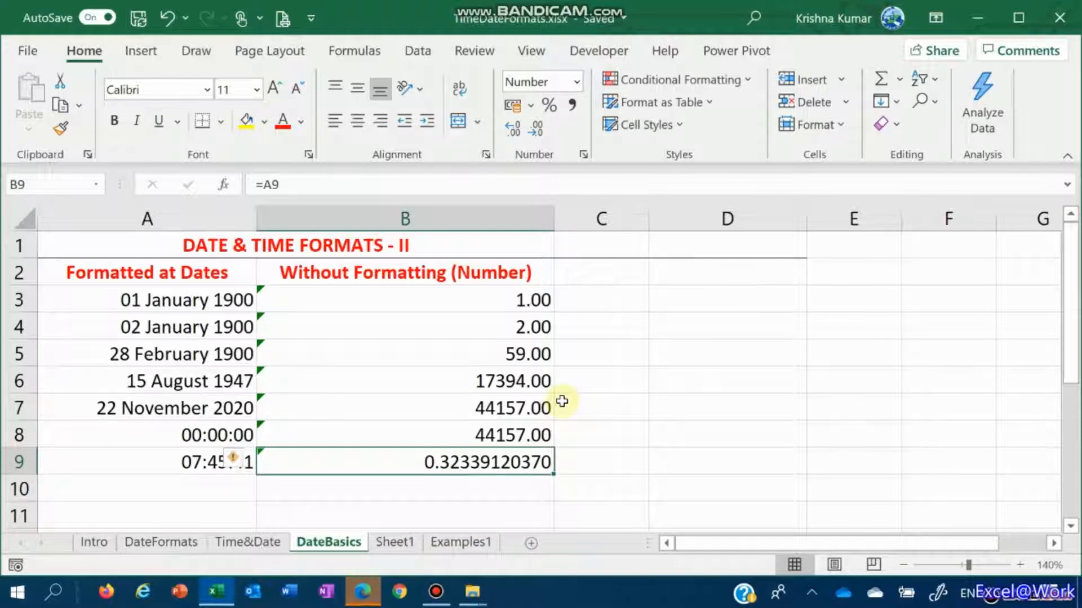
key("Down")
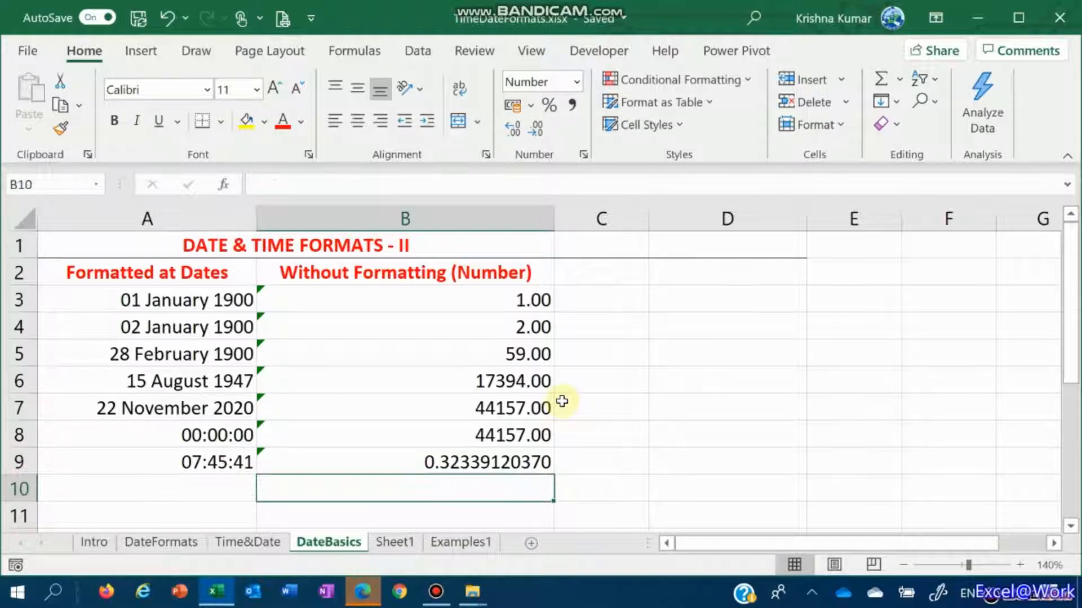
key("Down")
key("Down")
key("Down")
key("Down")
key("Up")
key("Up")
key("Up")
key("Up")
key("Up")
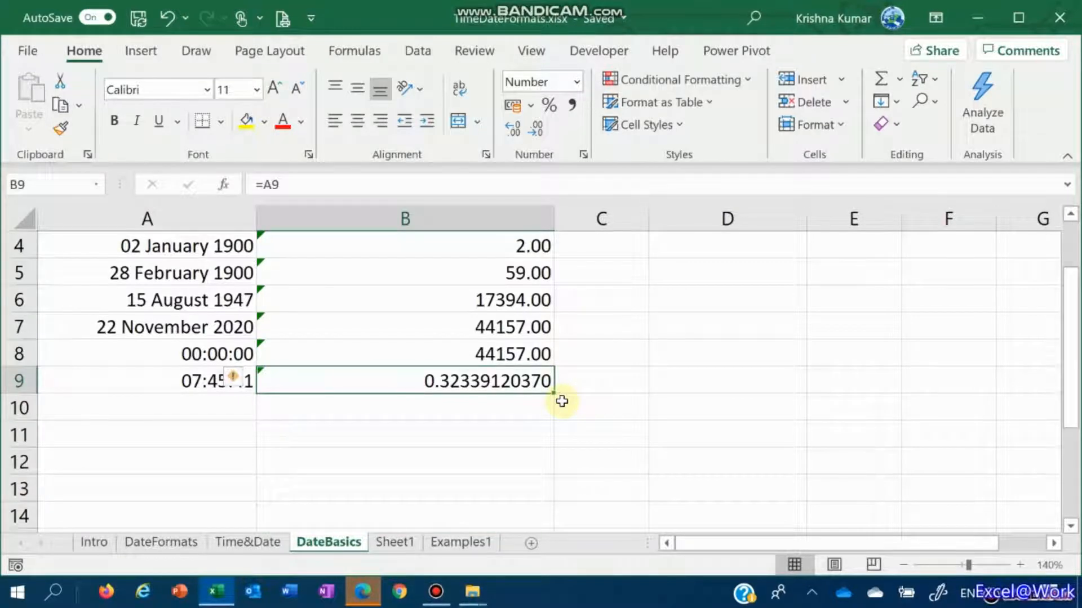
key("Left")
key("Right")
key("Left")
key("Right")
Replace the fixed time in cell A9 with the formula =now() and select its serial number in B9.
key("Left")
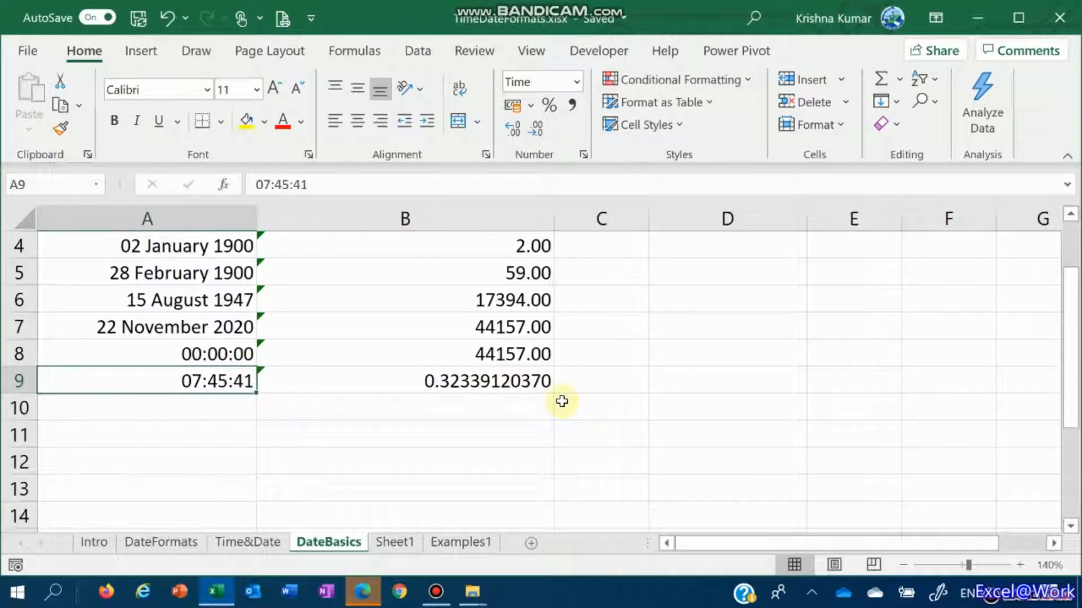
type("now(0")
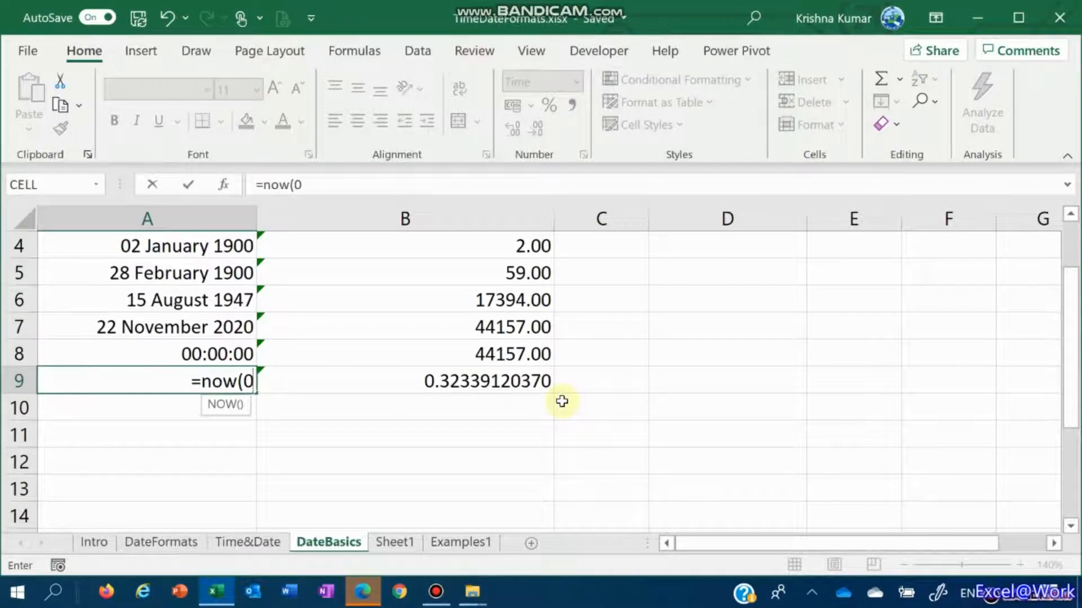
key("BackSpace")
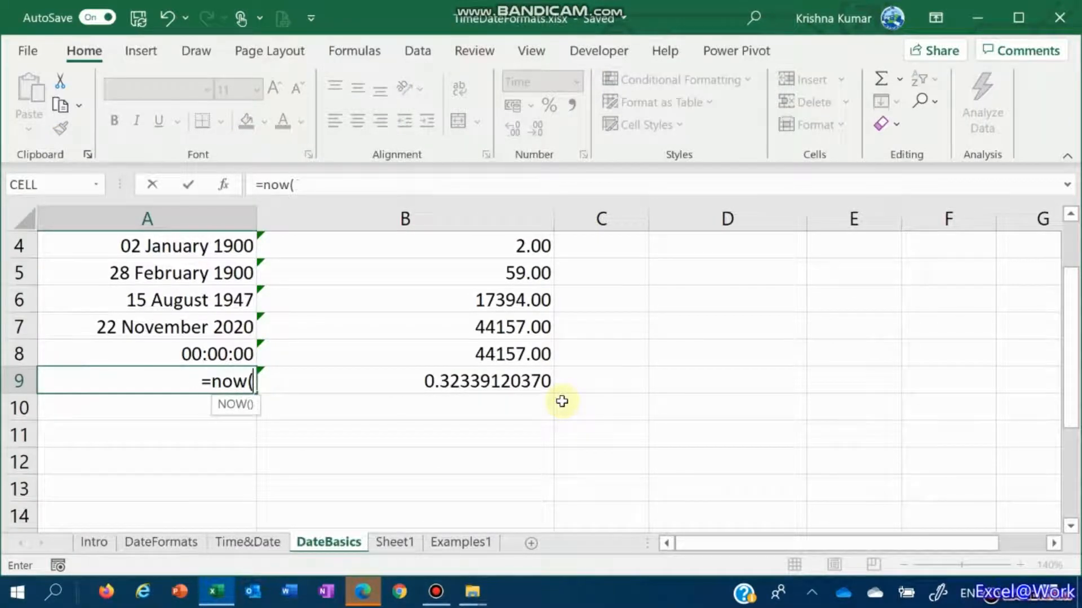
type(")")
key("Return")
key("Up")
key("Right")
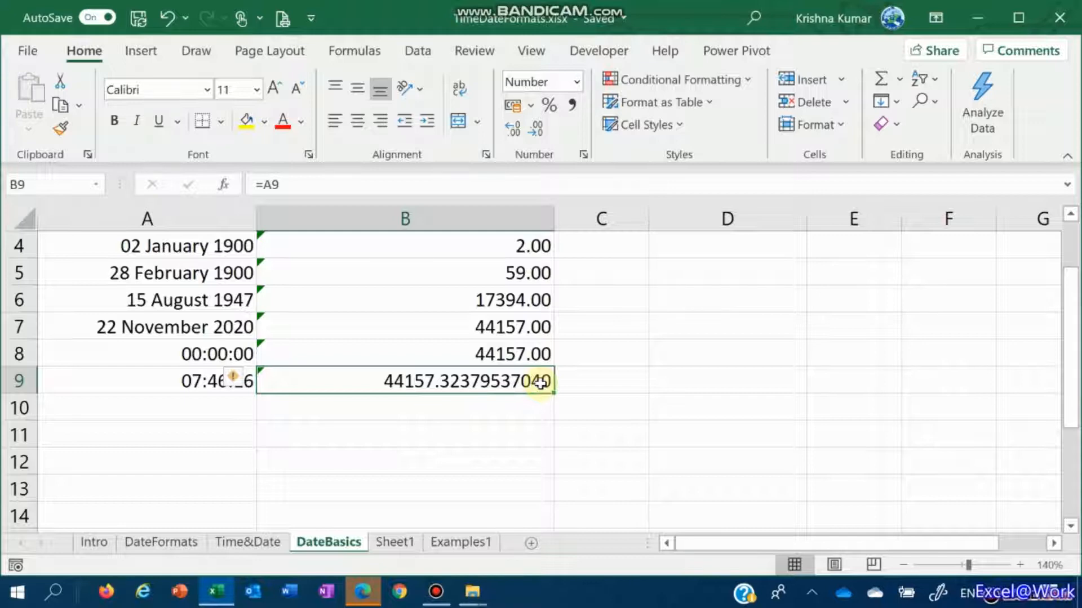
Replace the formula in cell A9 with the fixed time 7:46:16 and select cell B9.
key("Left")
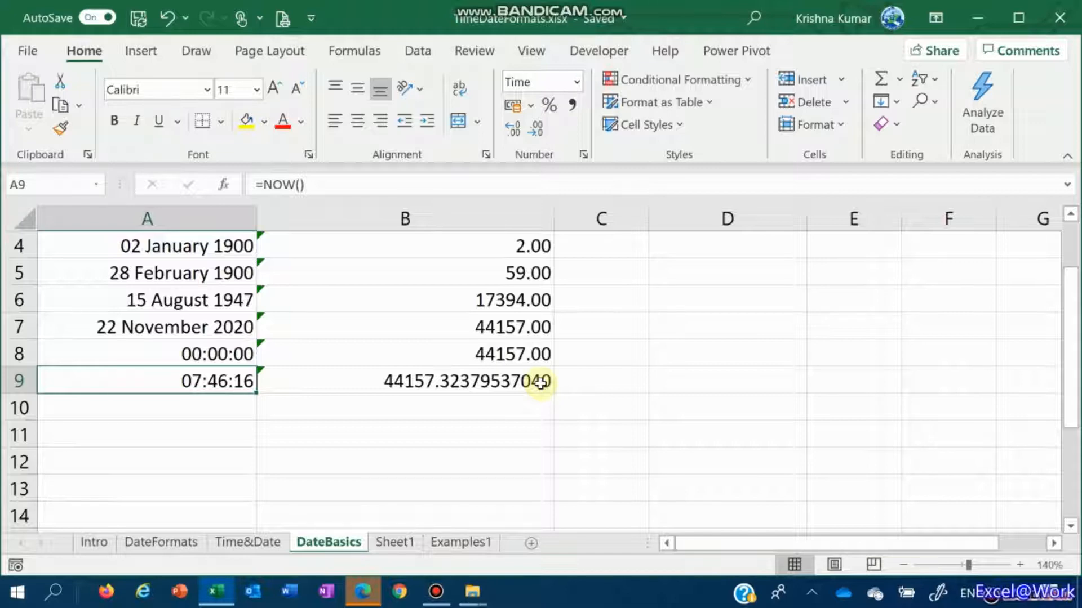
type("7:")
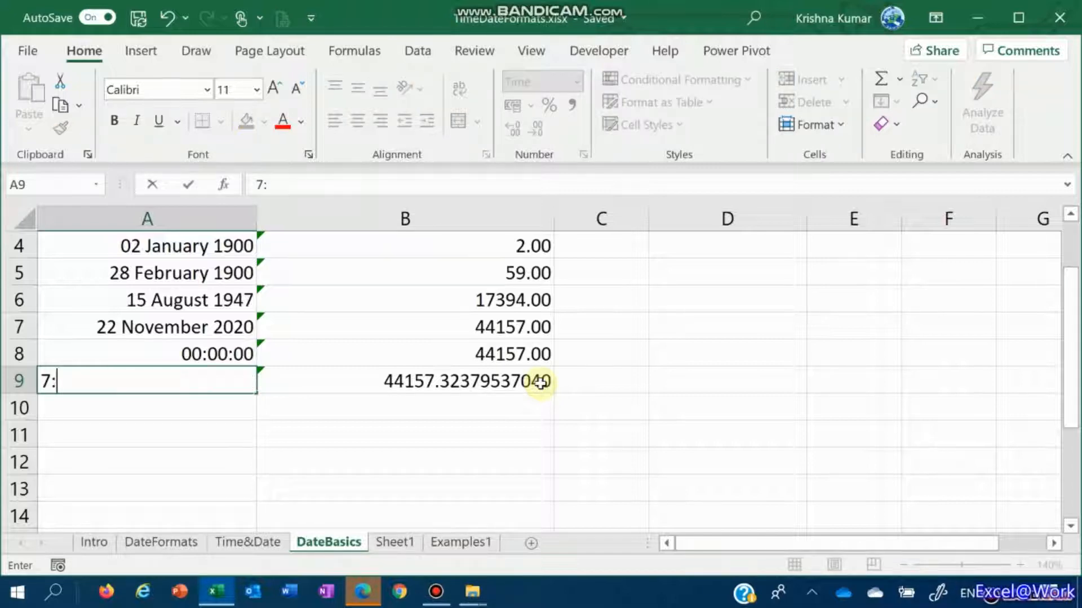
type("46:16")
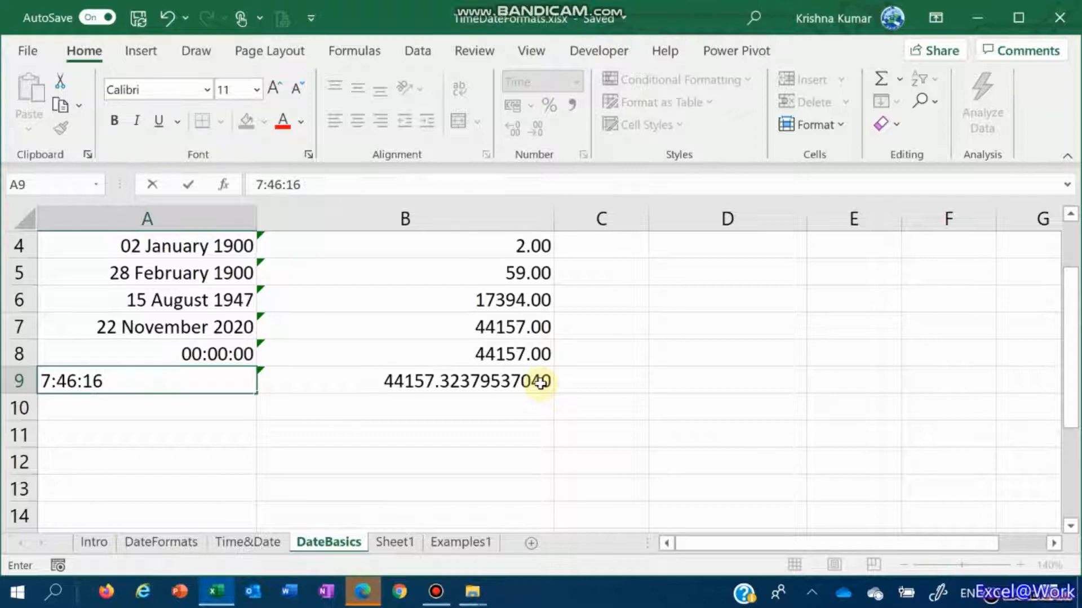
left_click(541, 383)
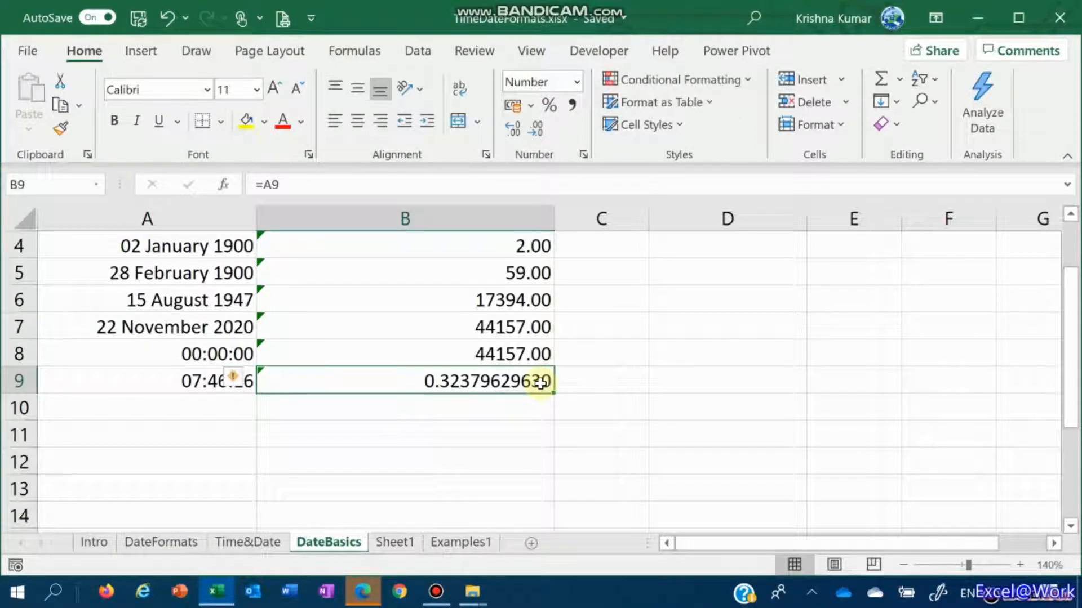
Enter the text "1 hour" in cell A11, leaving row 10 blank.
key("Left")
key("Right")
key("Down")
key("Down")
key("Up")
key("Left")
key("Down")
type("1")
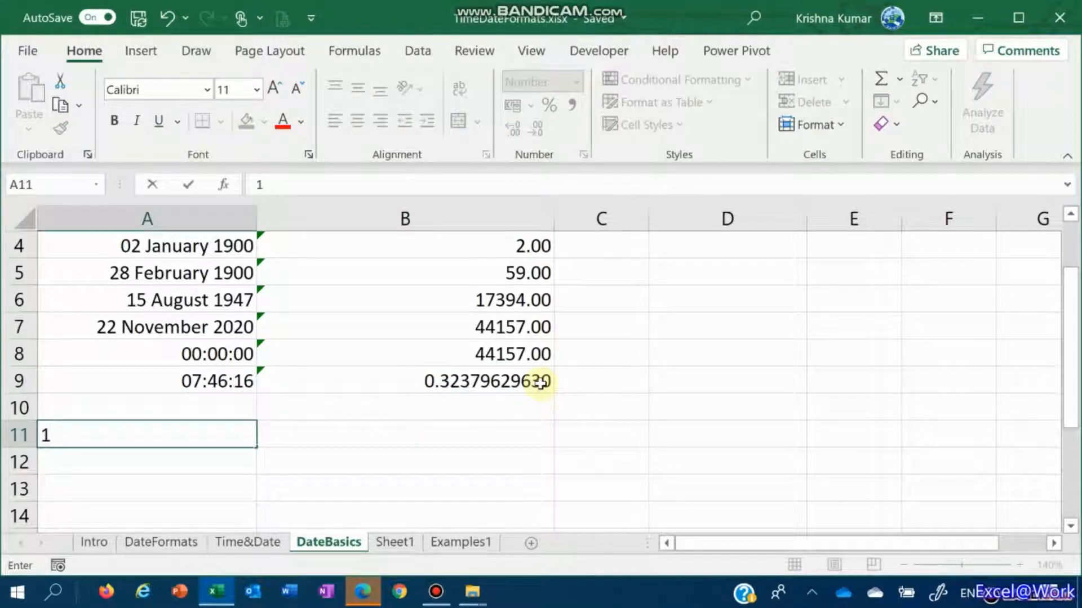
type(" hour")
key("Right")
key("Left")
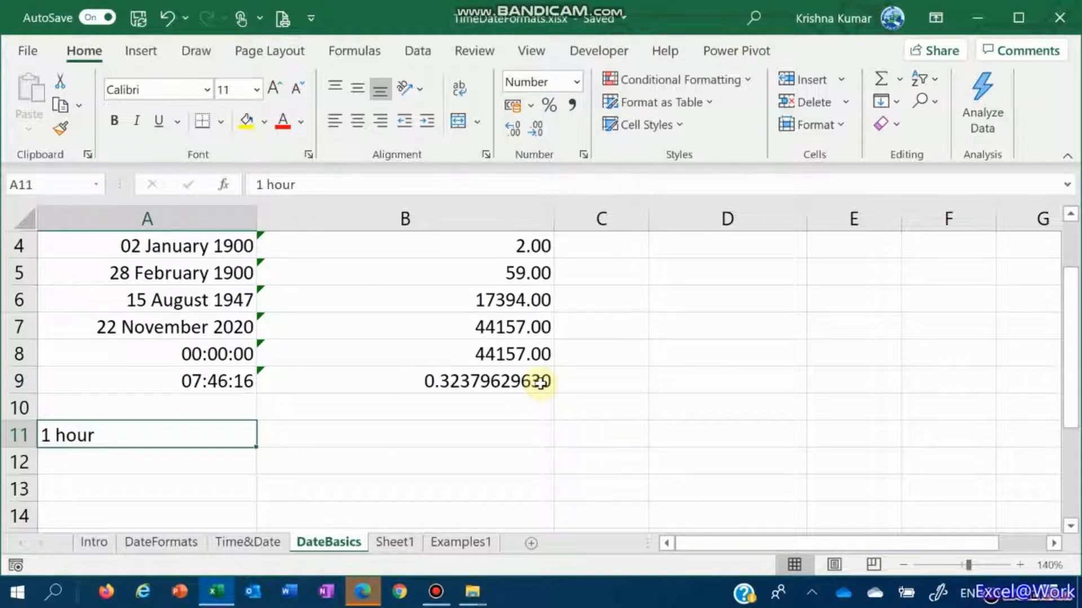
Replace the text in cell A11 with the formula =1/24.
type("1/")
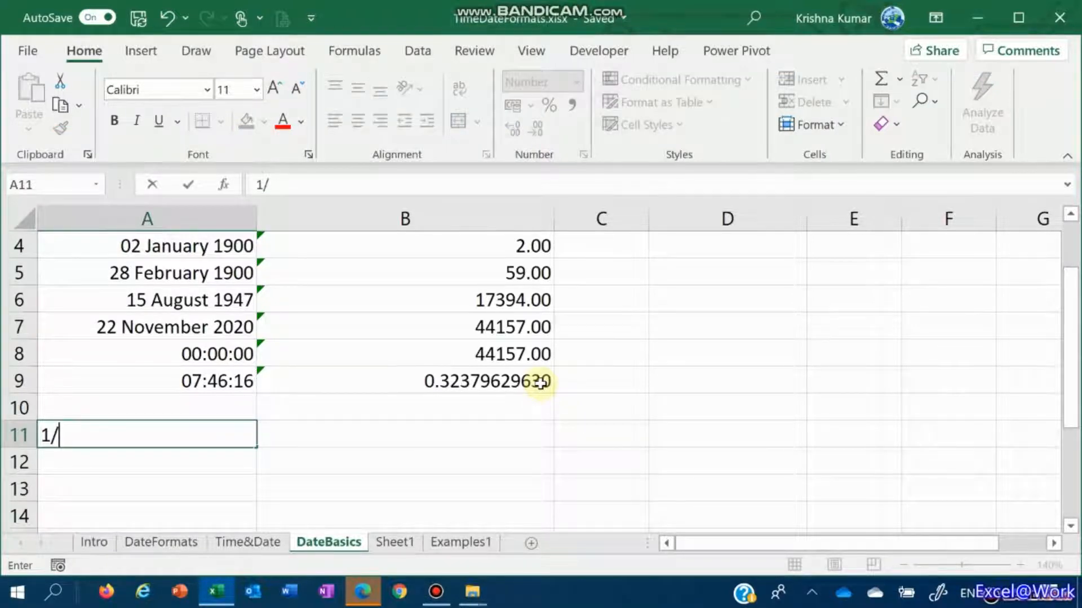
key("Escape")
type("=1/24")
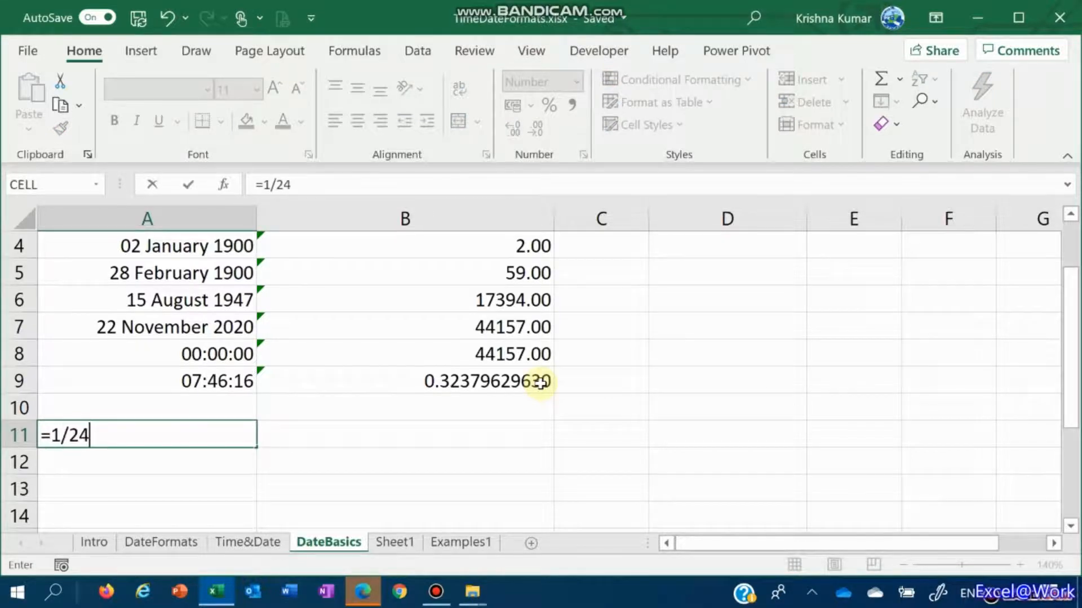
key("ctrl+Return")
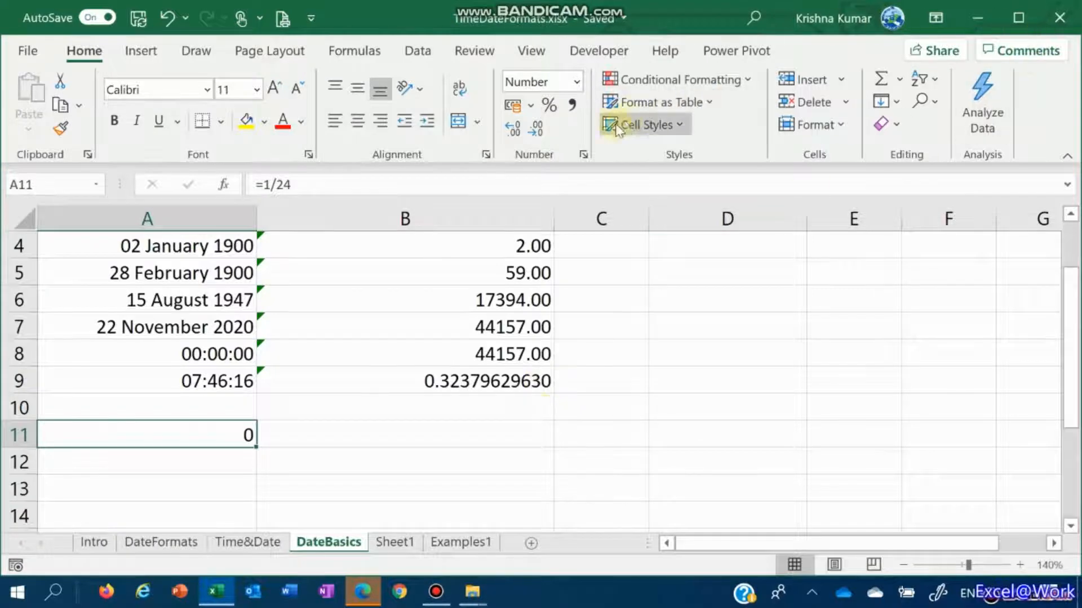
Increase the decimals shown in cell A11 to eleven places.
left_click(515, 133)
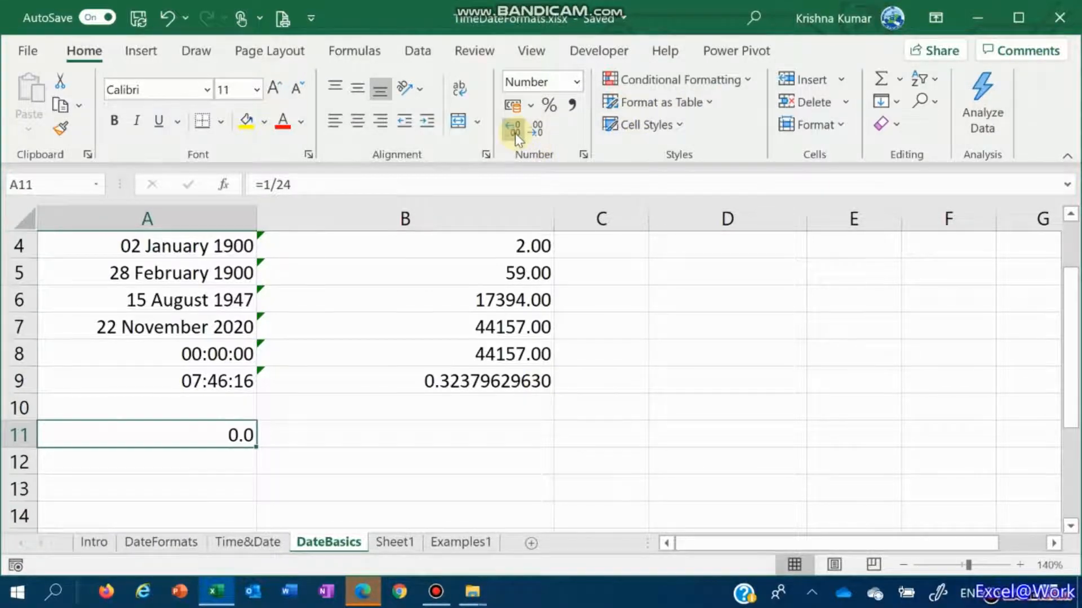
left_click(515, 133)
left_click(515, 133)
left_click(515, 133)
left_click(515, 133)
left_click(515, 133)
left_click(515, 133)
left_click(515, 133)
left_click(515, 132)
left_click(515, 133)
left_click(515, 133)
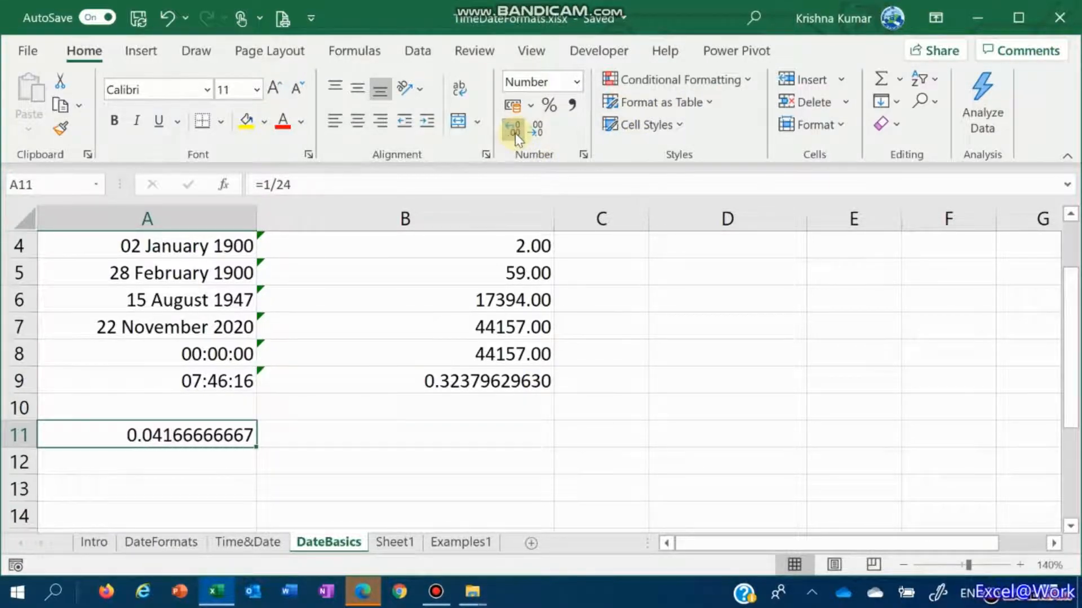
key("Down")
key("Up")
key("Down")
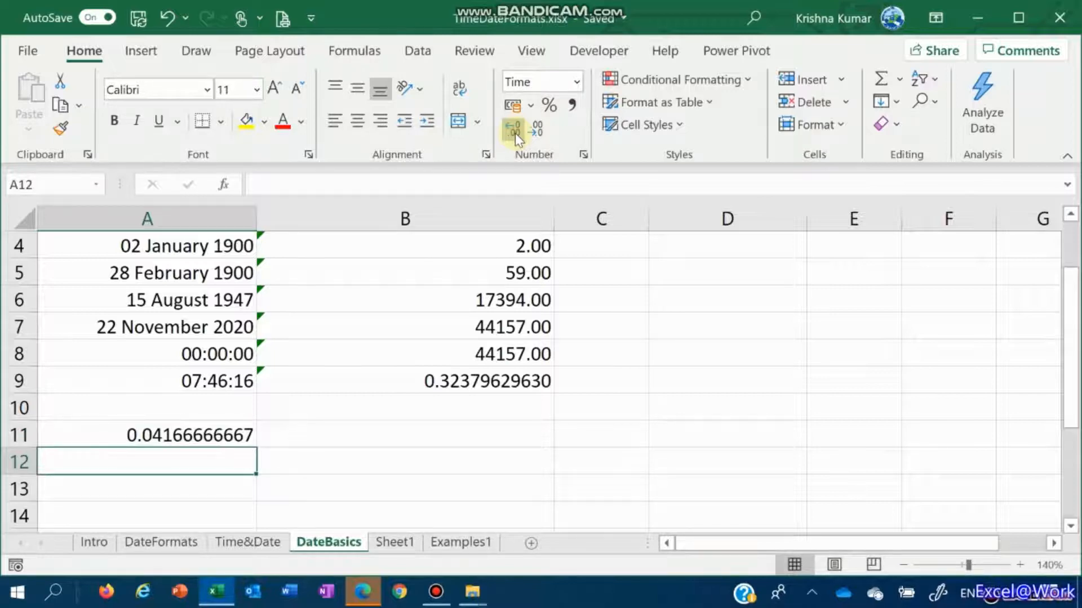
key("Up")
key("Down")
key("Up")
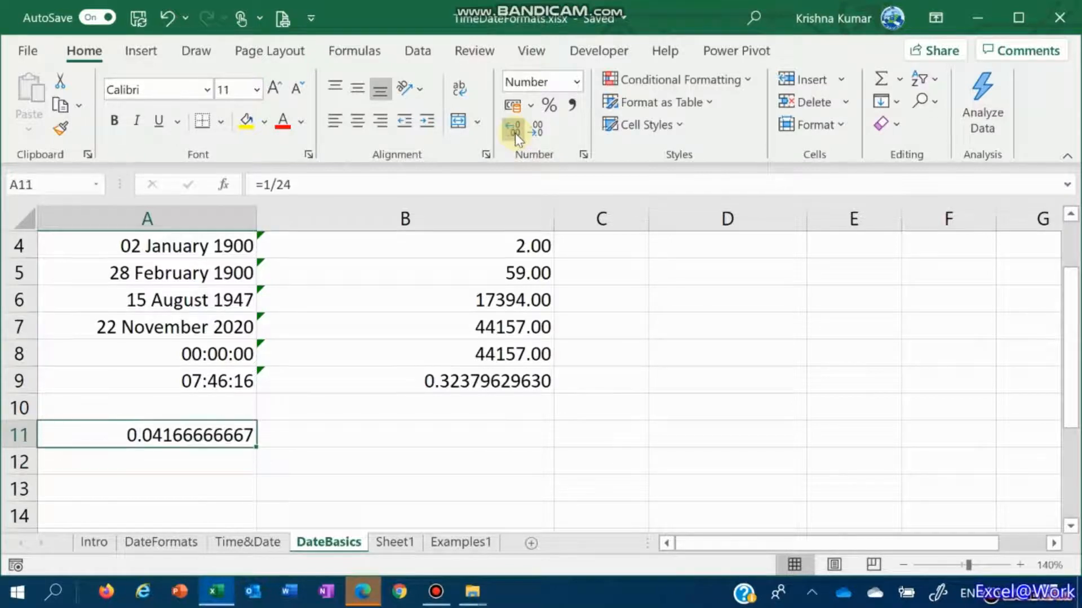
Apply the Number format to the empty cells A12 and A13.
key("Down")
key("shift+Down")
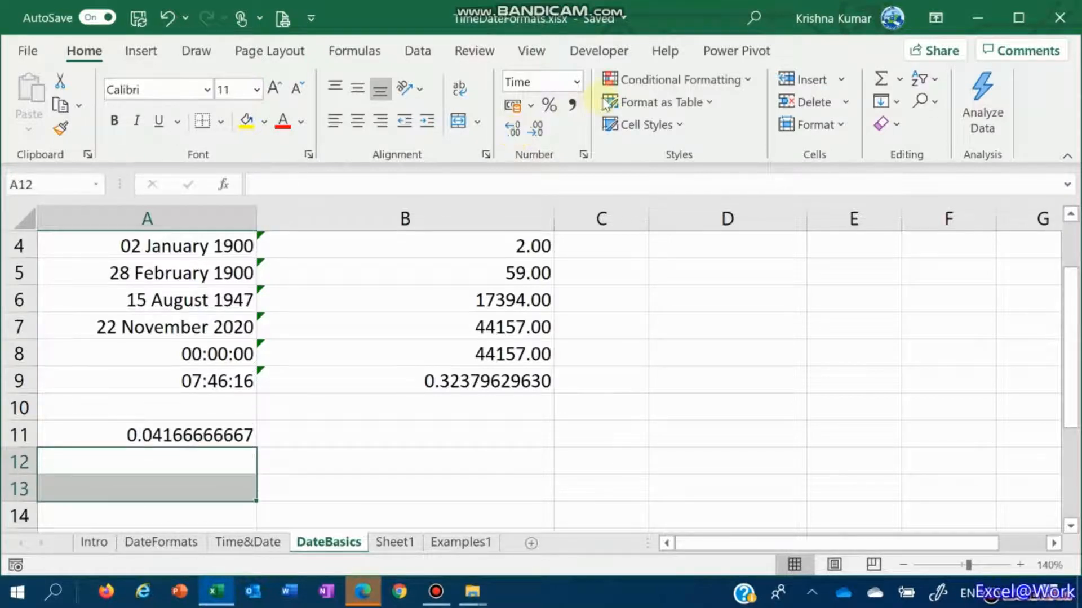
left_click(576, 83)
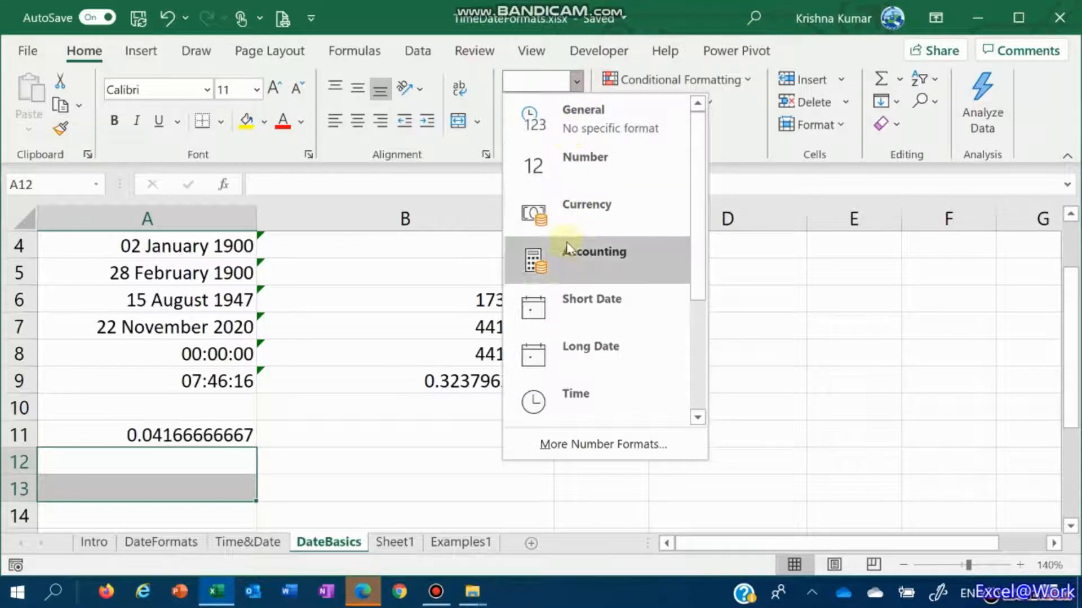
left_click(570, 168)
Enter the formula =A11/60 in cell A12 to get the value of one minute.
key("Down")
key("Up")
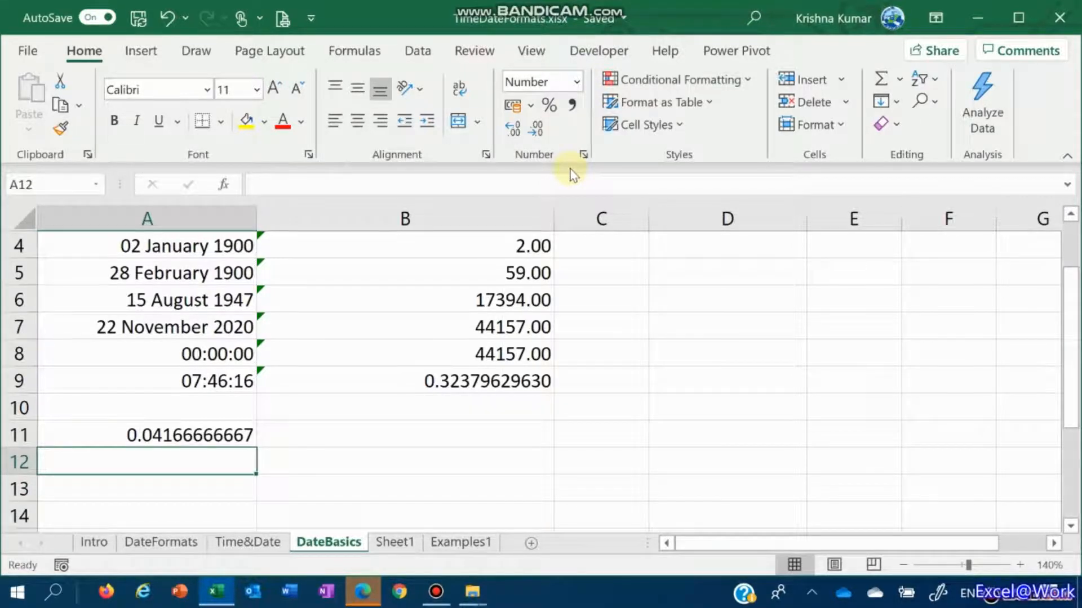
type("=")
key("Up")
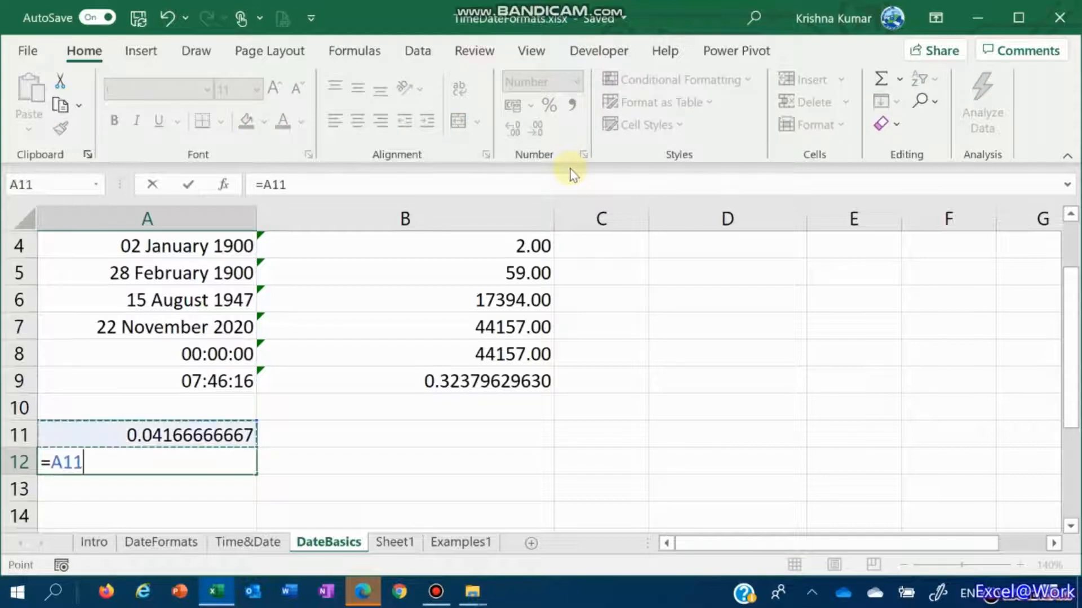
type("/")
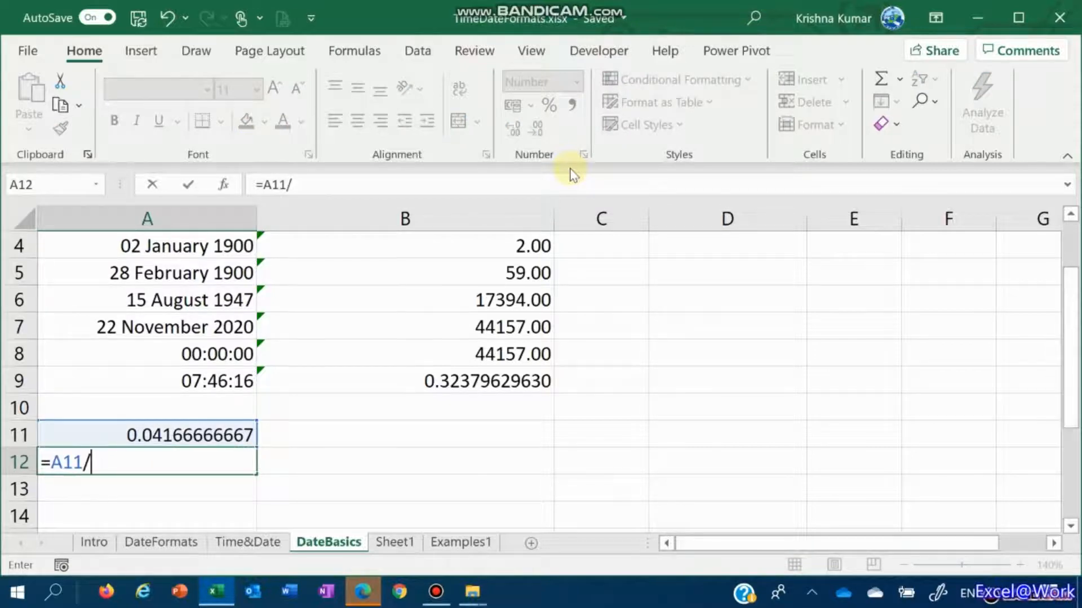
type("60")
key("Return")
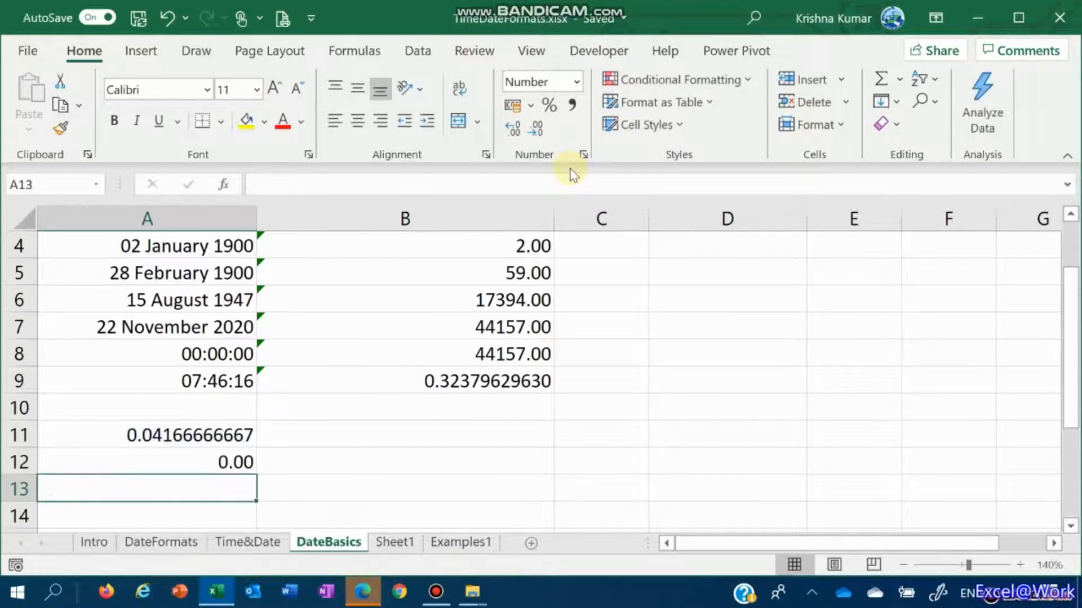
Increase the decimals shown in cell A12 to eleven places.
key("Up")
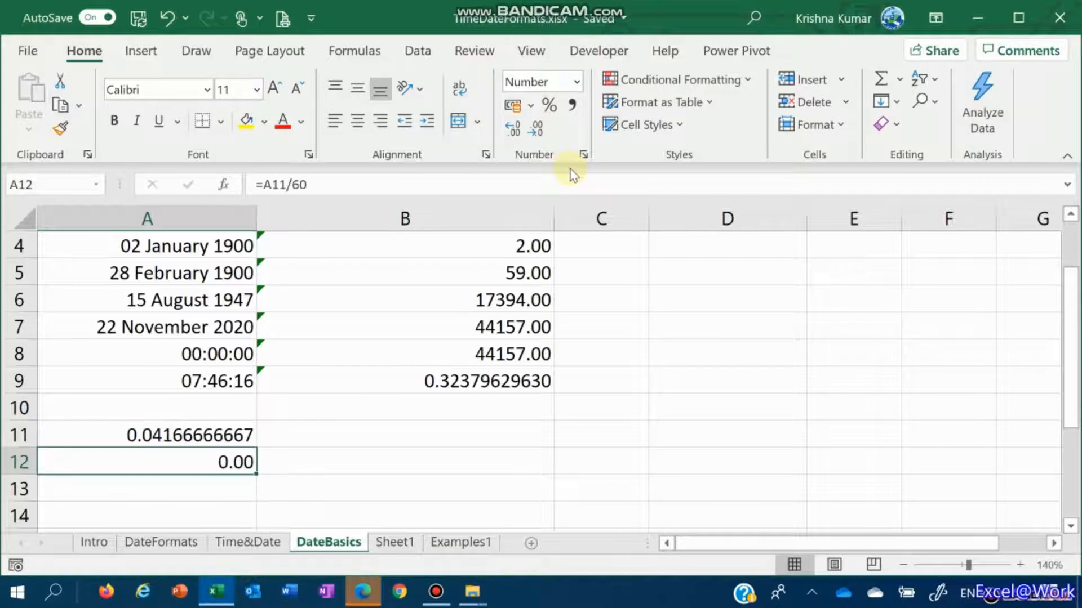
left_click(515, 131)
left_click(515, 131)
left_click(515, 130)
left_click(515, 130)
left_click(515, 131)
left_click(515, 131)
left_click(515, 130)
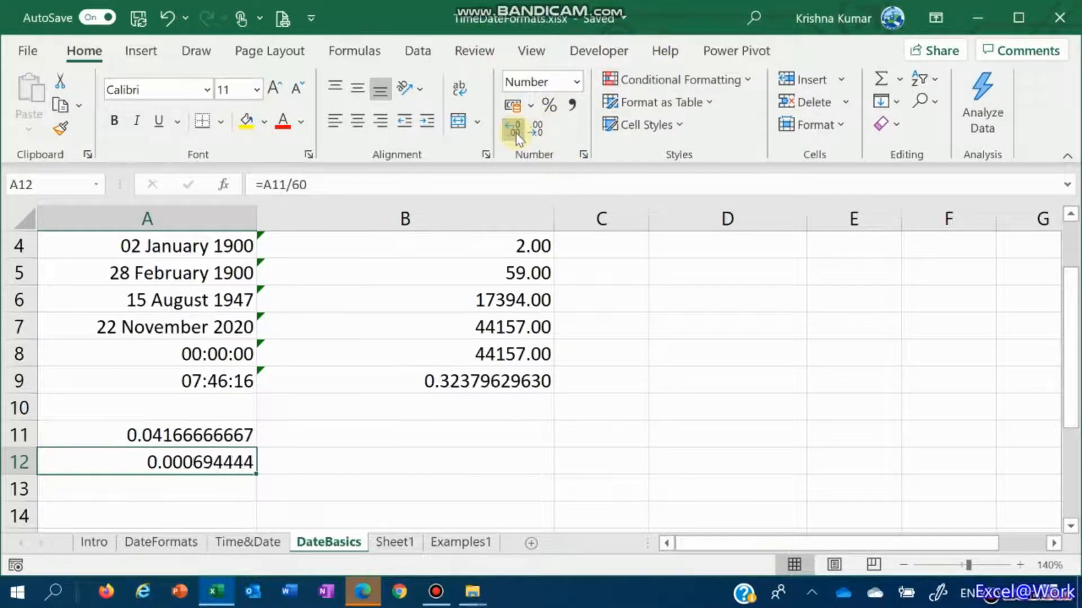
left_click(515, 130)
left_click(515, 131)
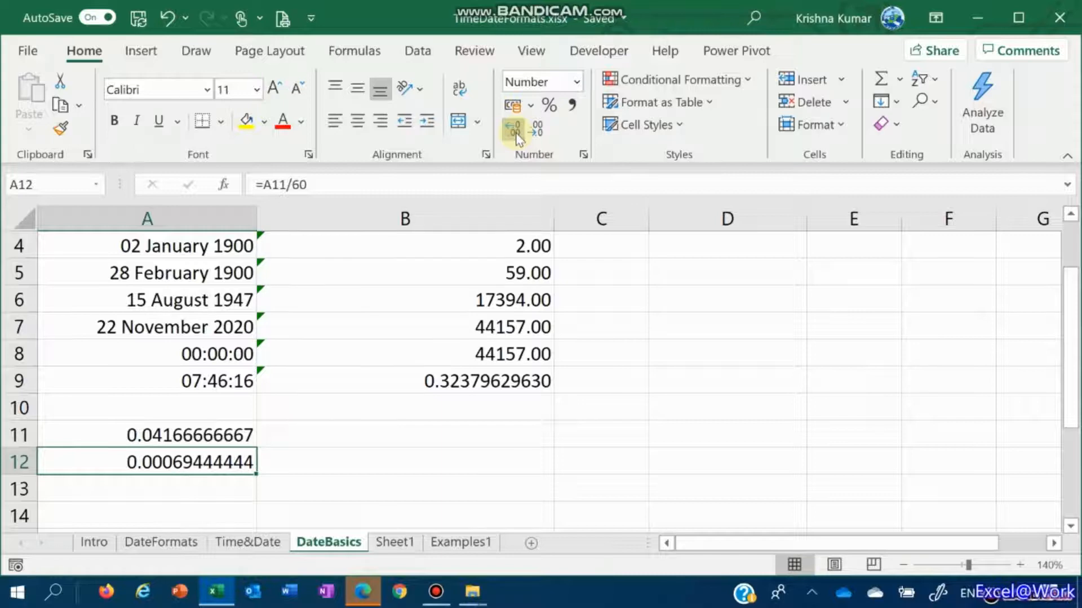
Enter the formula =A12/60 in cell A13 to get the value of one second.
key("Down")
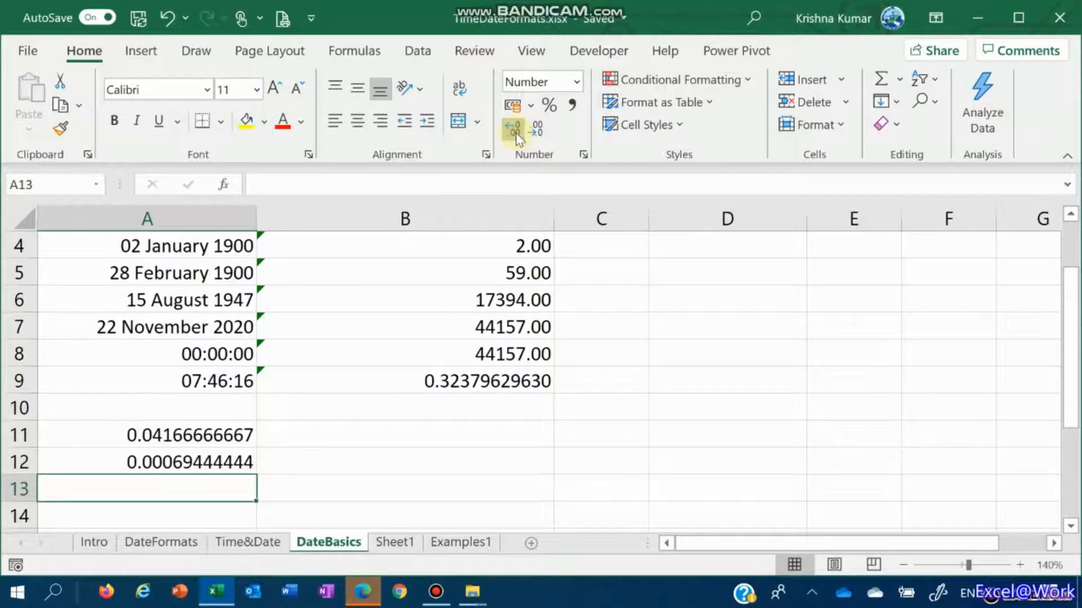
type("=")
key("Up")
type("/")
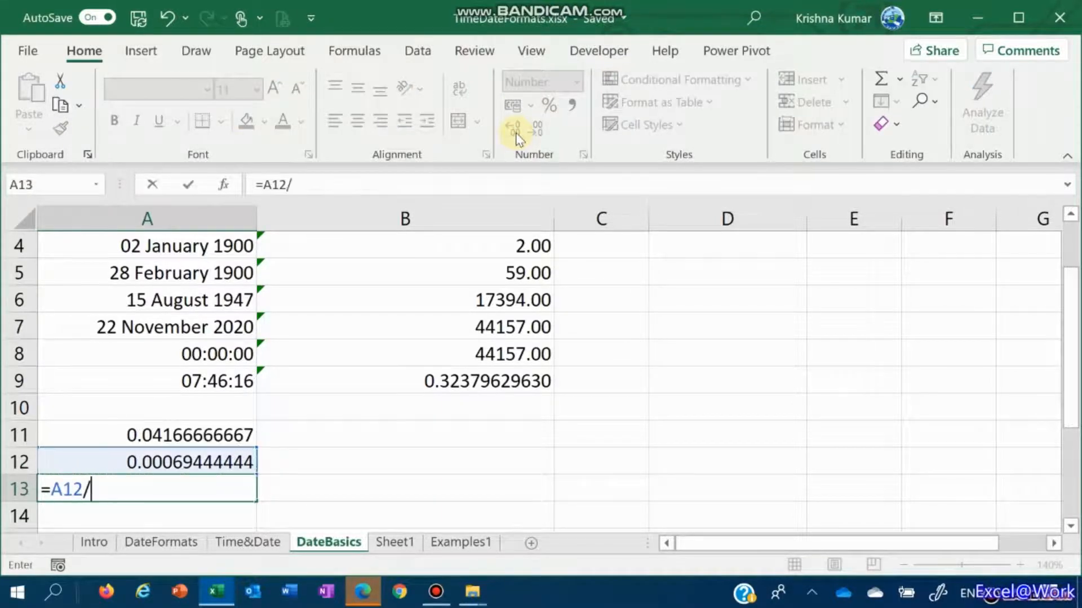
type("60")
key("Return")
Increase the decimals shown in cell A13 to eleven places.
key("Up")
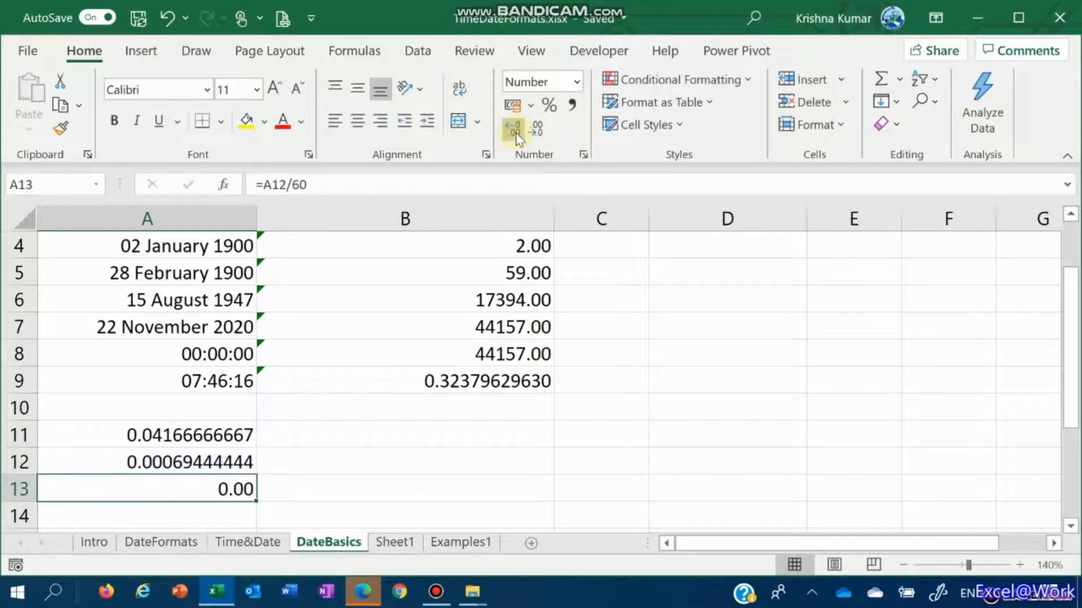
left_click(517, 135)
left_click(516, 135)
left_click(517, 136)
left_click(517, 135)
left_click(517, 135)
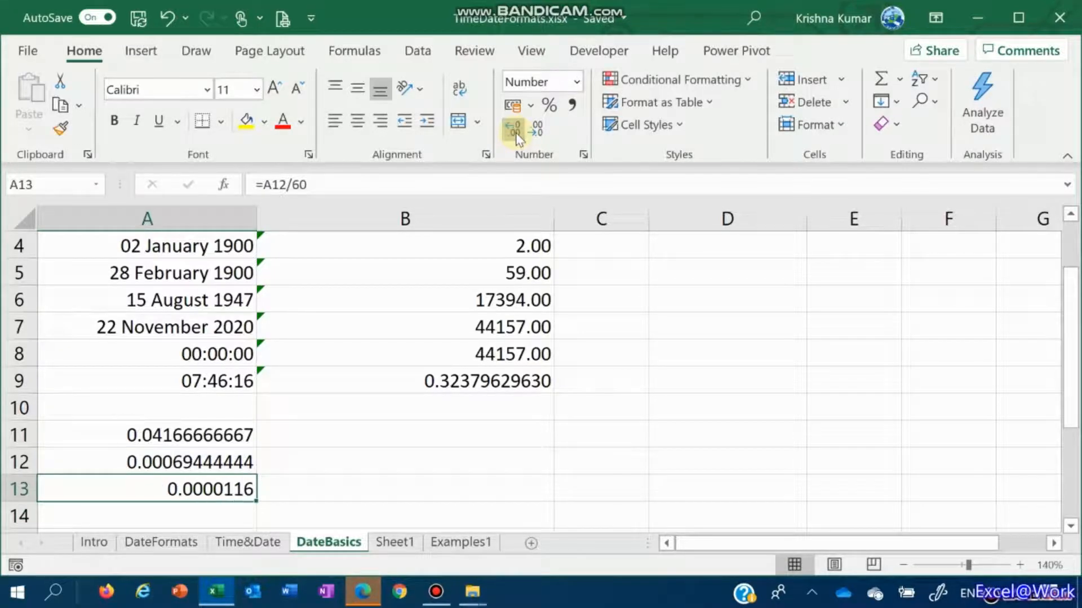
left_click(517, 135)
left_click(517, 136)
left_click(517, 135)
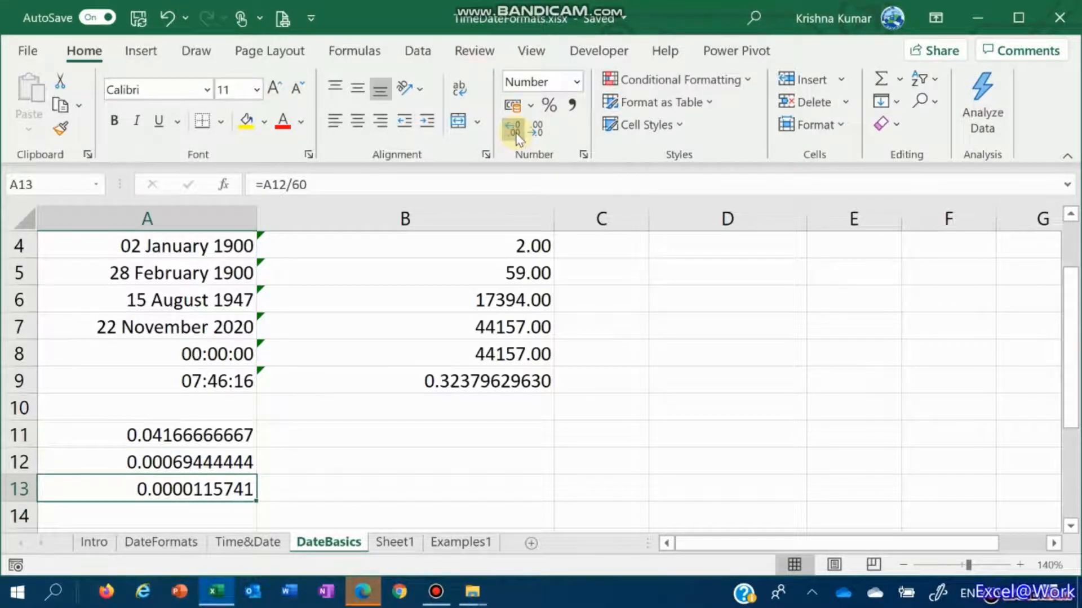
left_click(517, 135)
Enter the hour, minute and second parts 7, 46 and 16 in cells B11, B12 and B13.
key("Up")
key("Up")
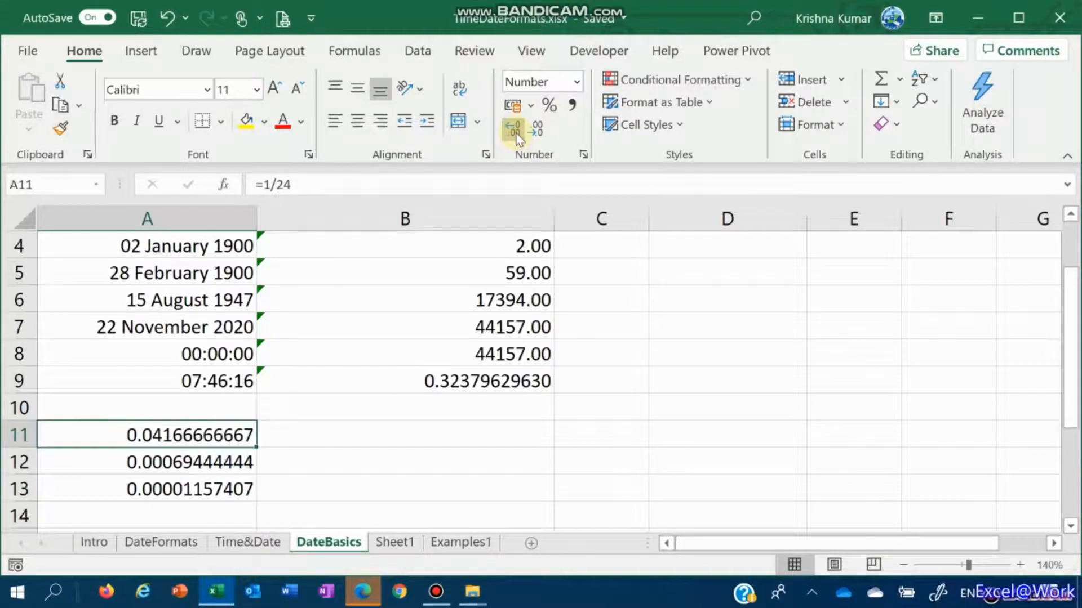
key("Right")
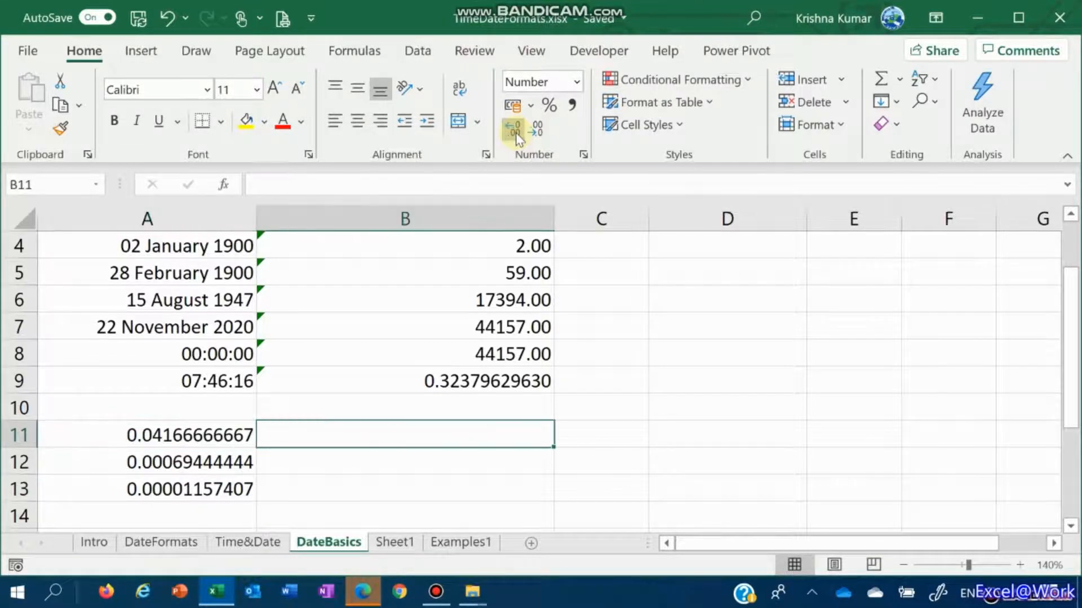
type("7")
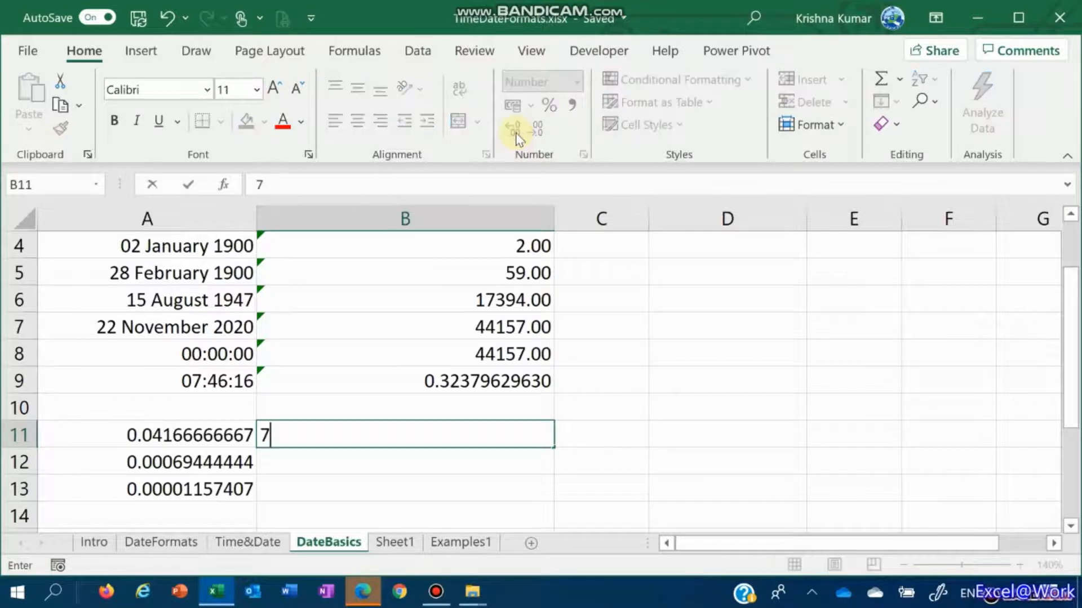
key("Return")
key("Up")
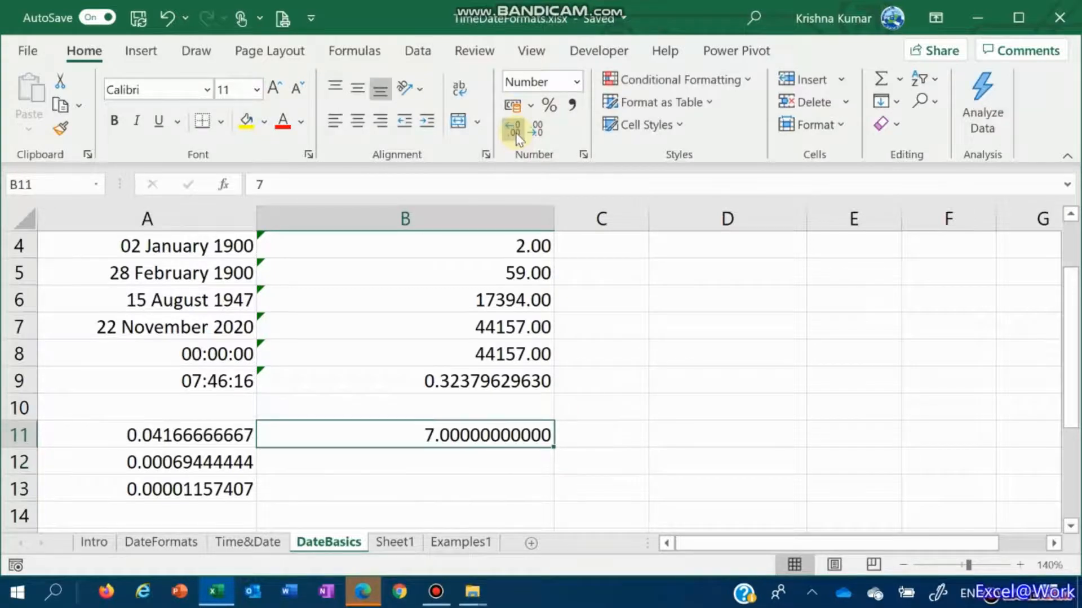
key("Down")
type("46")
key("Return")
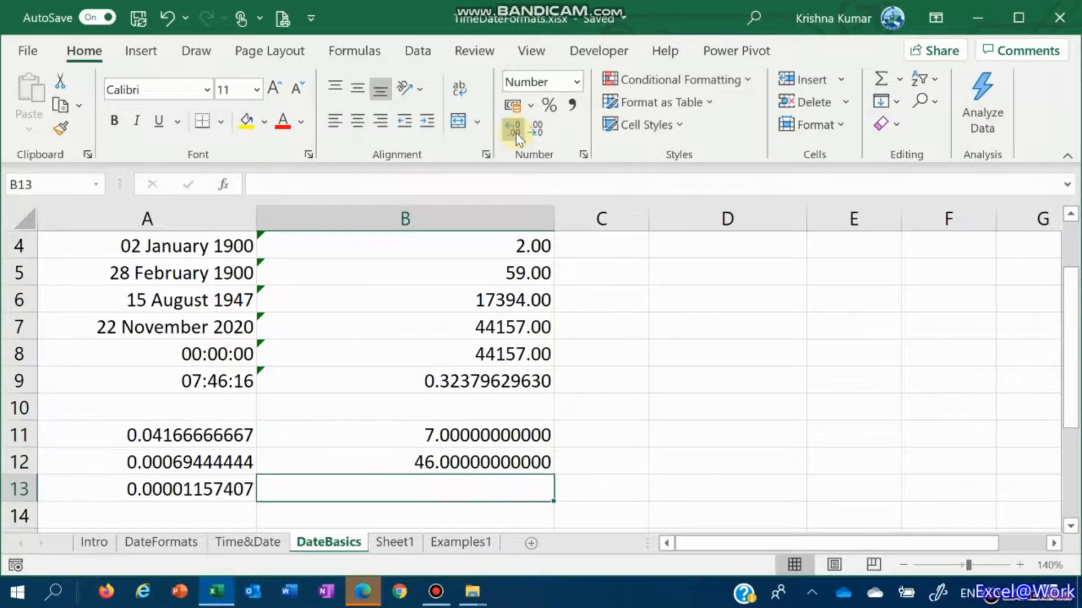
type("16")
key("Return")
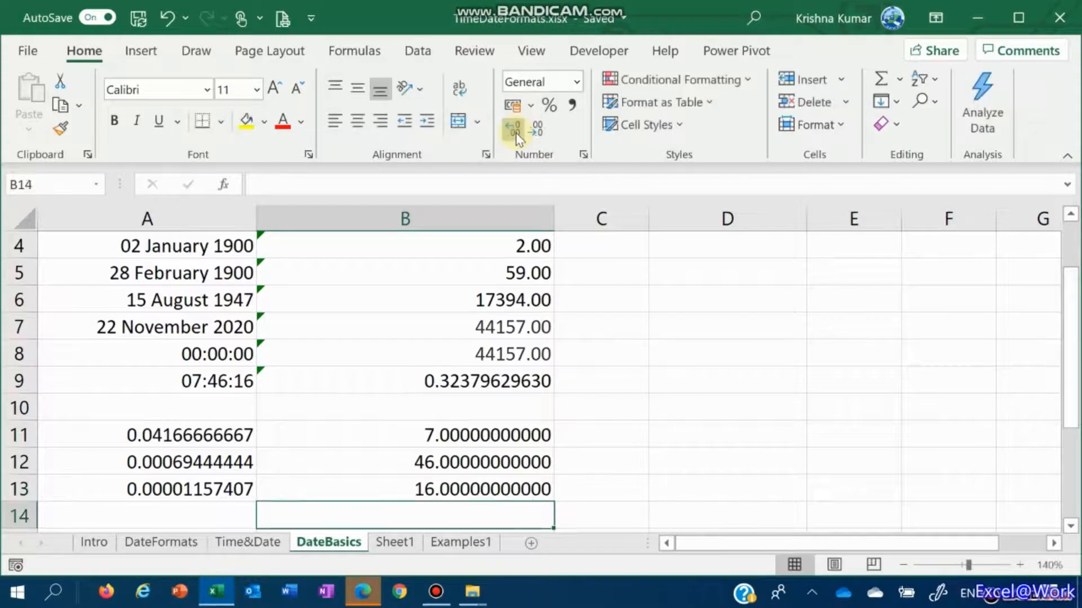
Enter the same time parts 7, 46 and 16 in cells C11, C12 and C13.
key("Up")
key("Up")
key("Up")
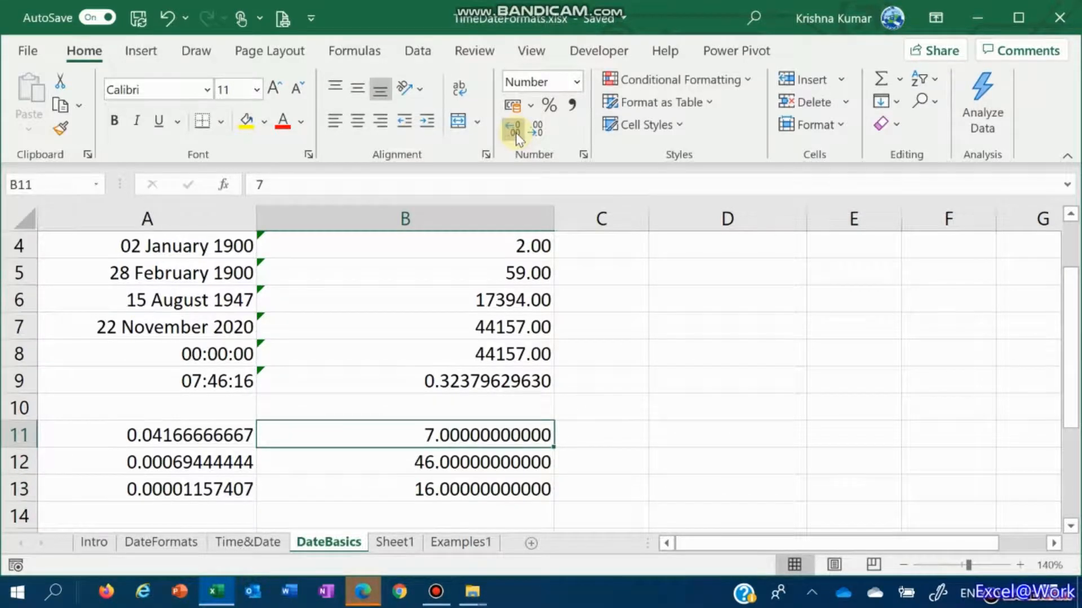
key("Right")
key("Left")
key("shift+Down")
key("shift+Down")
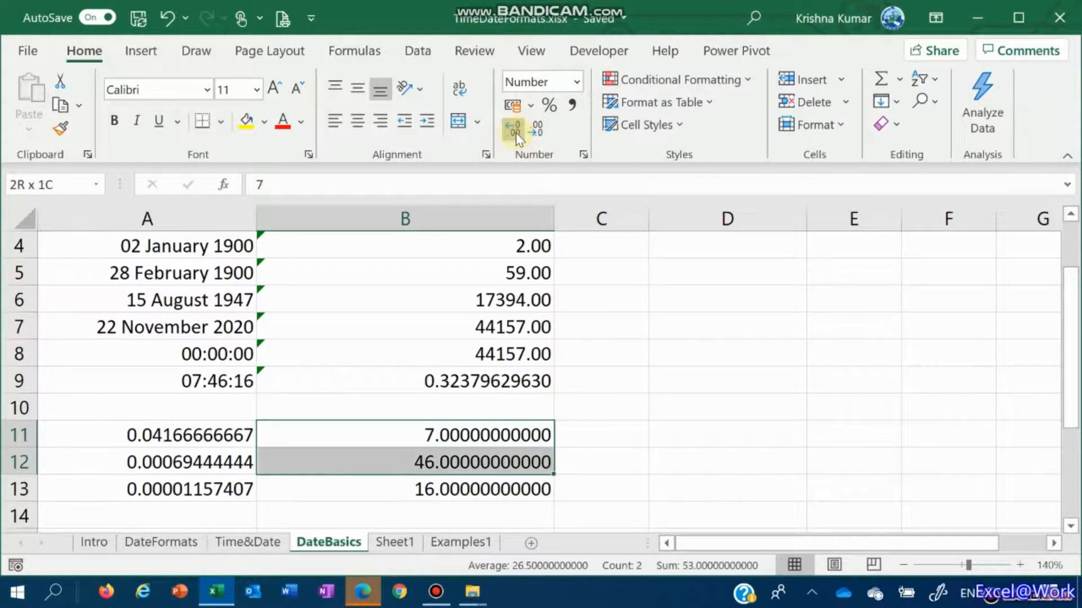
key("Right")
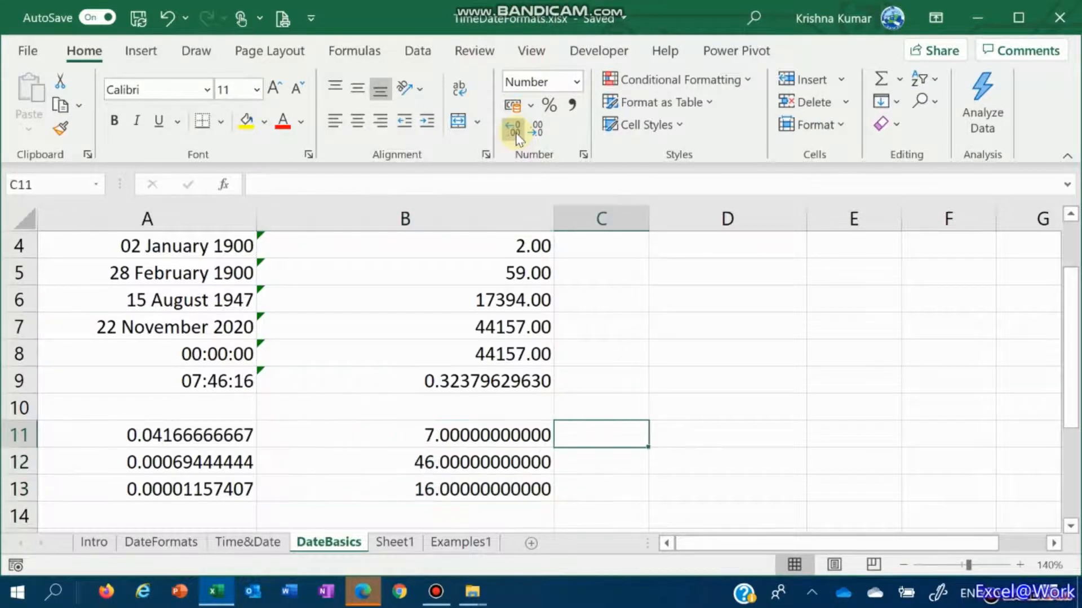
type("7")
key("Return")
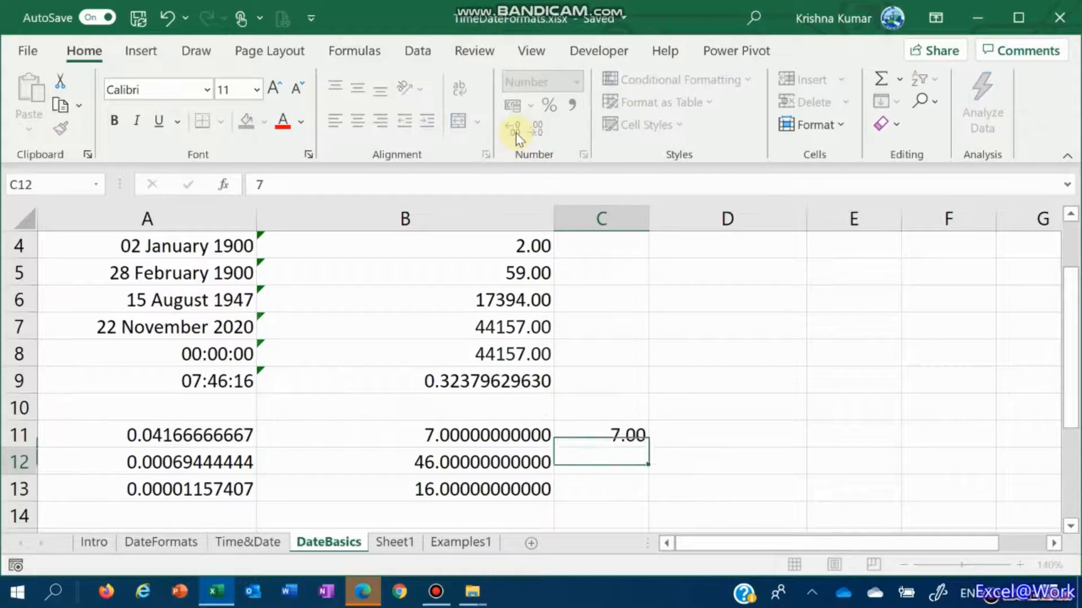
type("46")
key("Return")
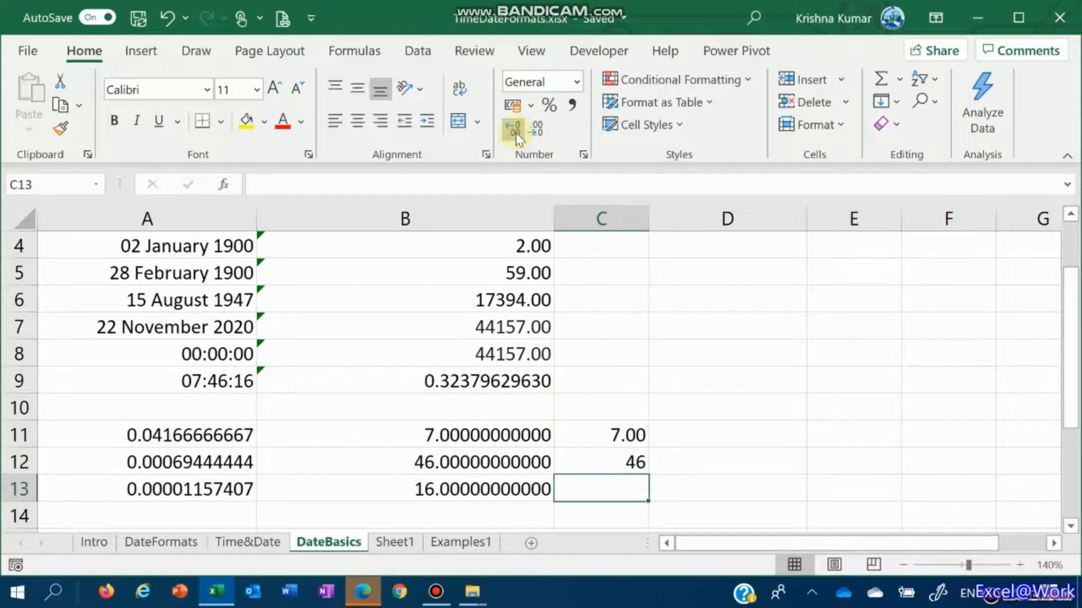
type("16")
key("Up")
Replace the 7 in cell B11 with the formula =C11*A11 to get the hour part's day fraction.
key("Up")
key("Left")
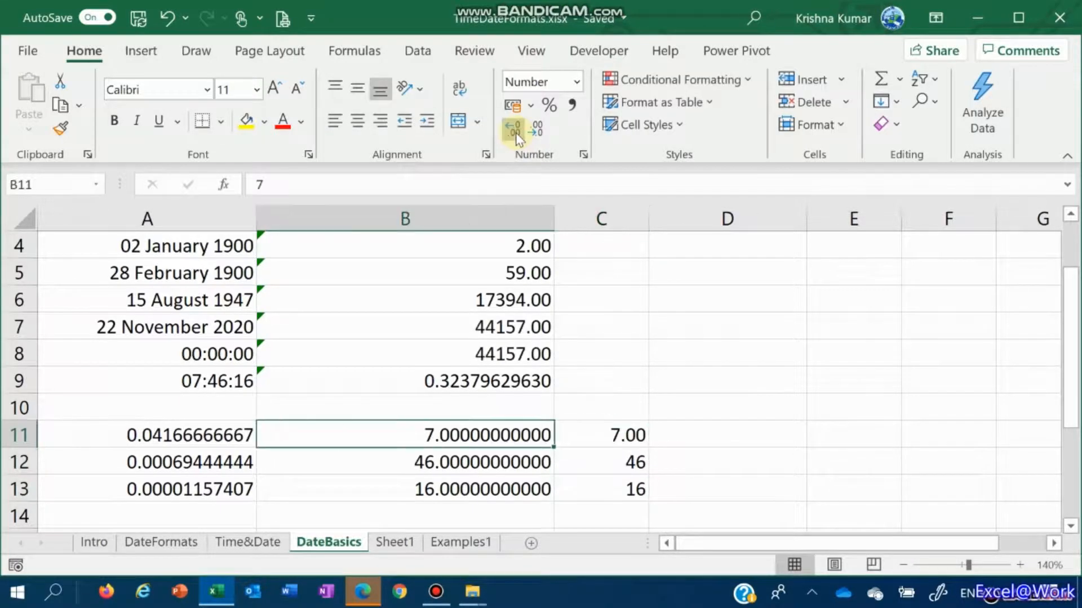
key("Left")
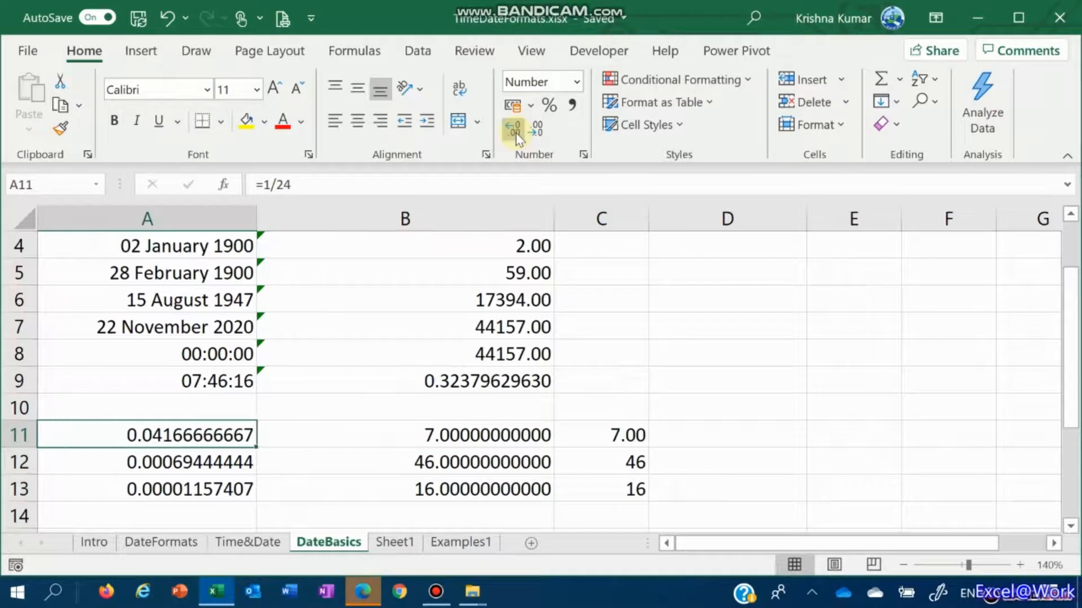
key("Right")
type("=")
key("Right")
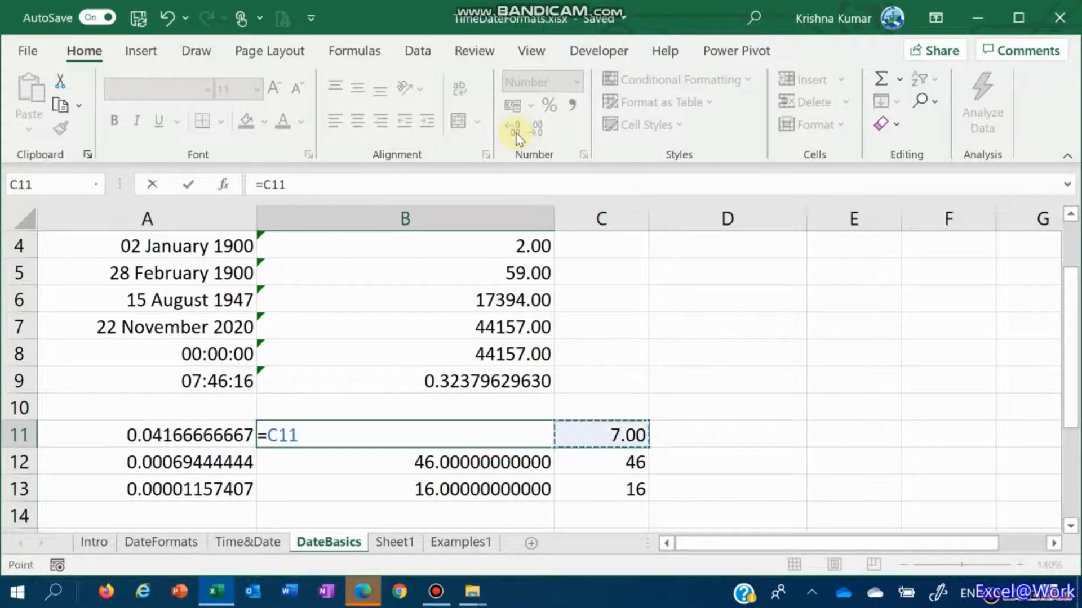
type("*")
key("Left")
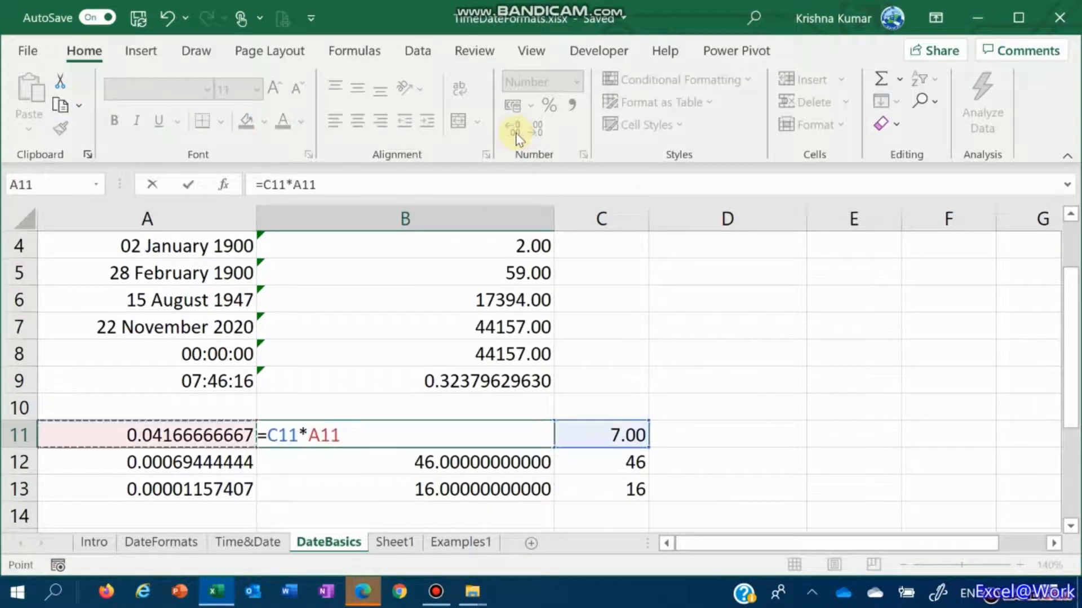
key("Return")
key("Up")
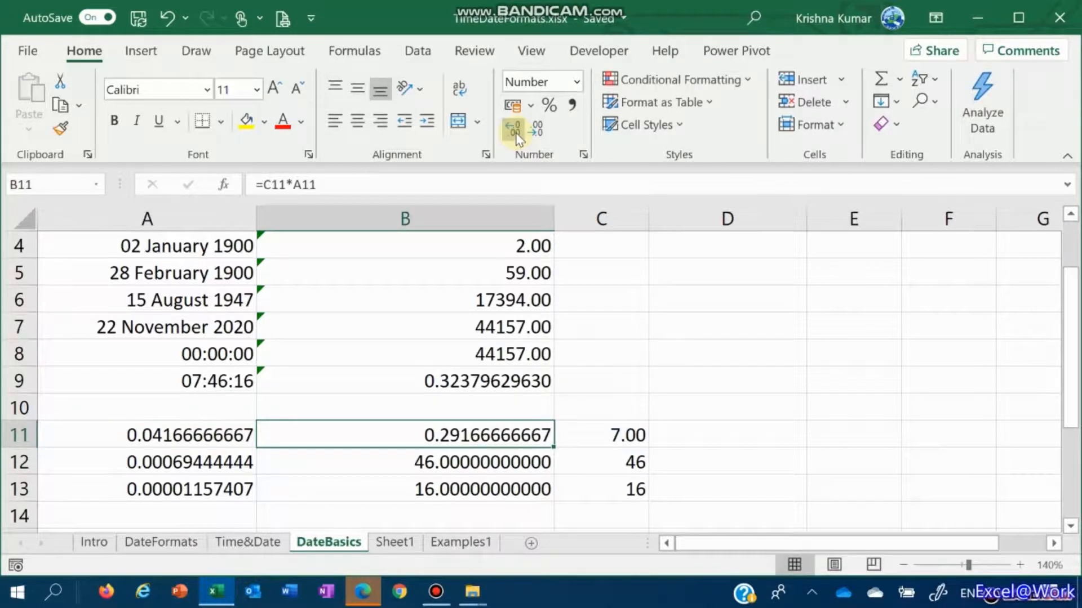
Copy the multiplication formula from cell B11 into cells B12:B13 for the minute and second parts.
key("ctrl+c")
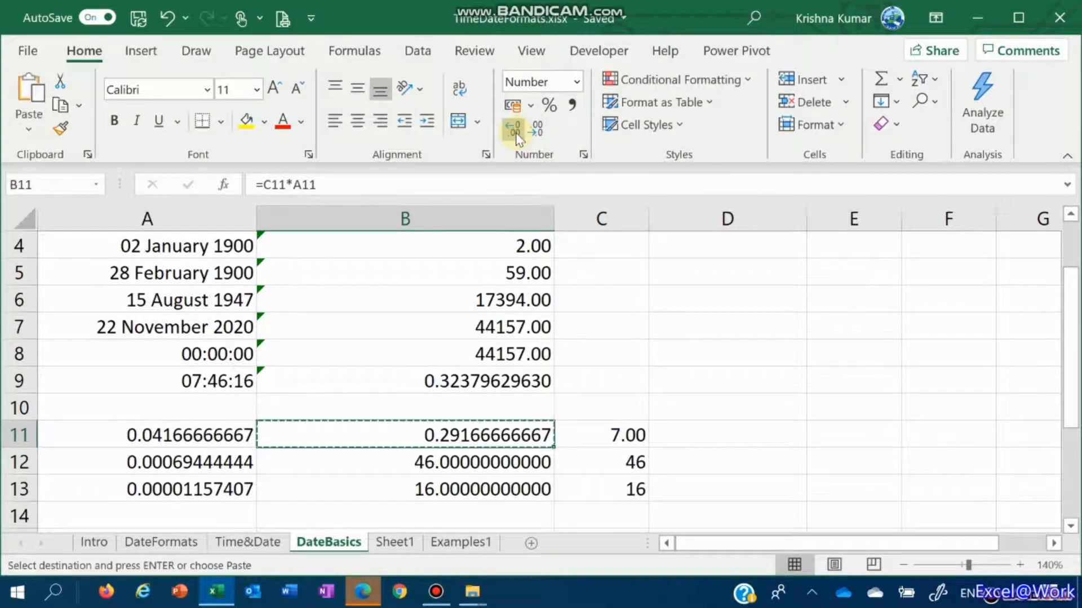
key("Down")
key("shift+Down")
key("ctrl+v")
key("Up")
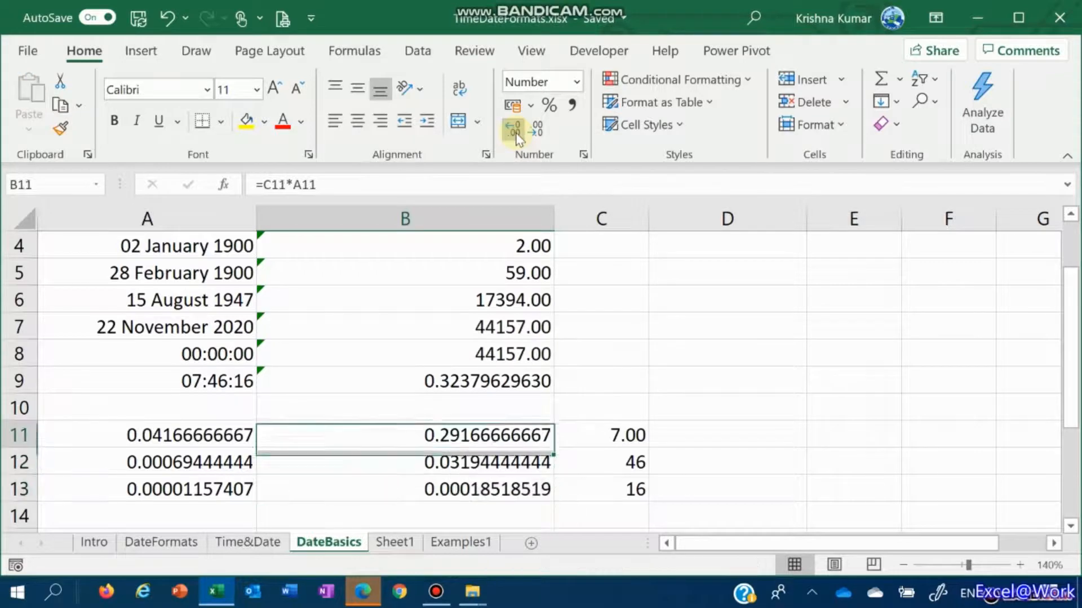
Total the three time fractions in cell B14 with =SUM(B11:B13).
key("Down")
key("Down")
key("Down")
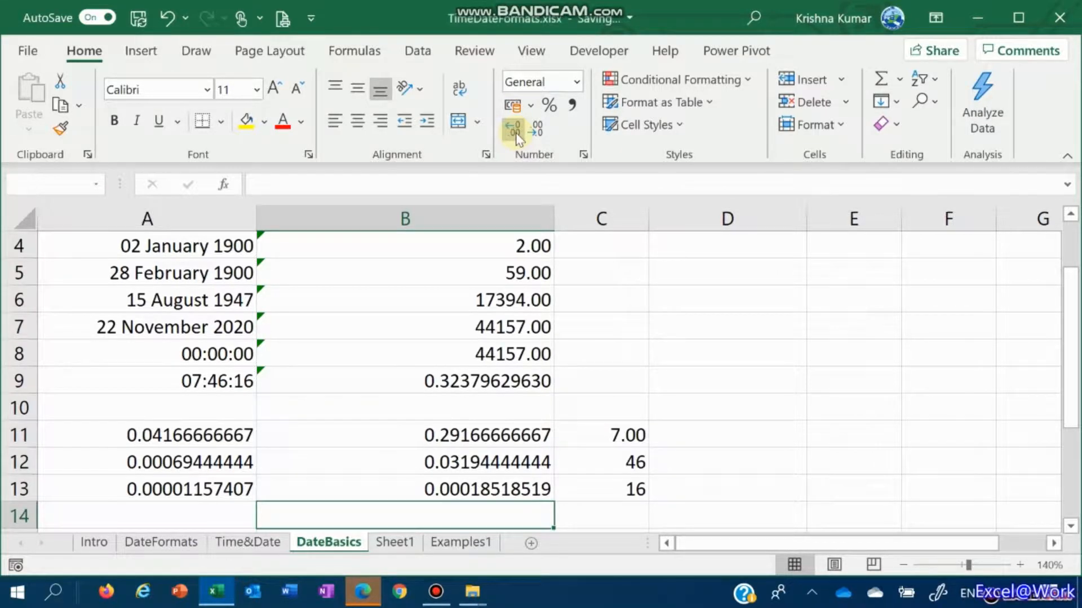
key("alt+equal")
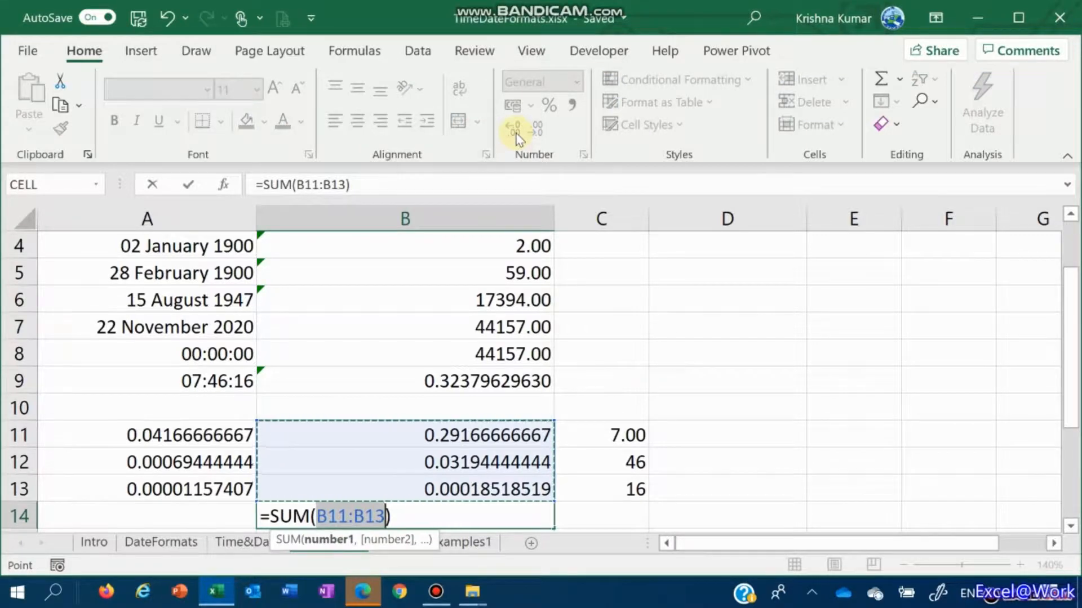
key("Return")
key("Up")
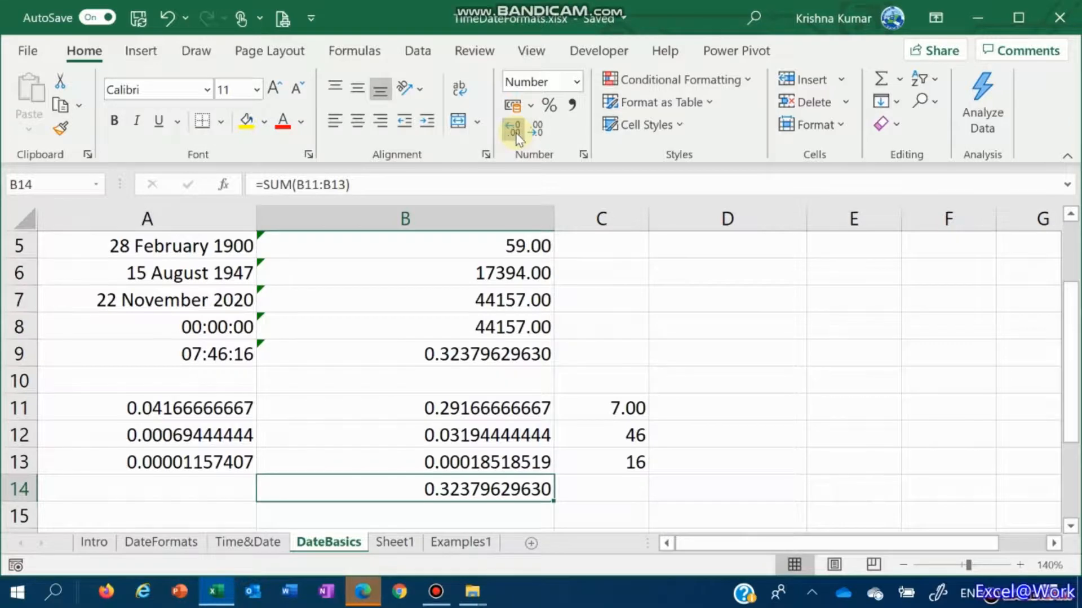
Compare the total in cell B14 with the serial number in B9 and the time in A9.
key("Up")
key("Up")
key("Up")
key("Up")
key("Up")
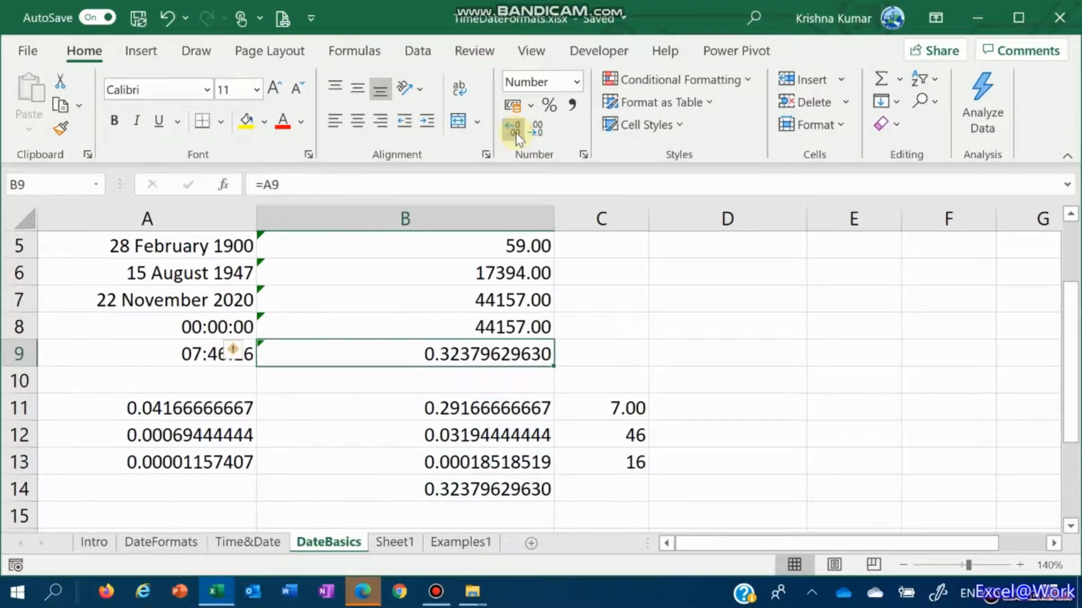
key("Left")
key("Right")
key("Left")
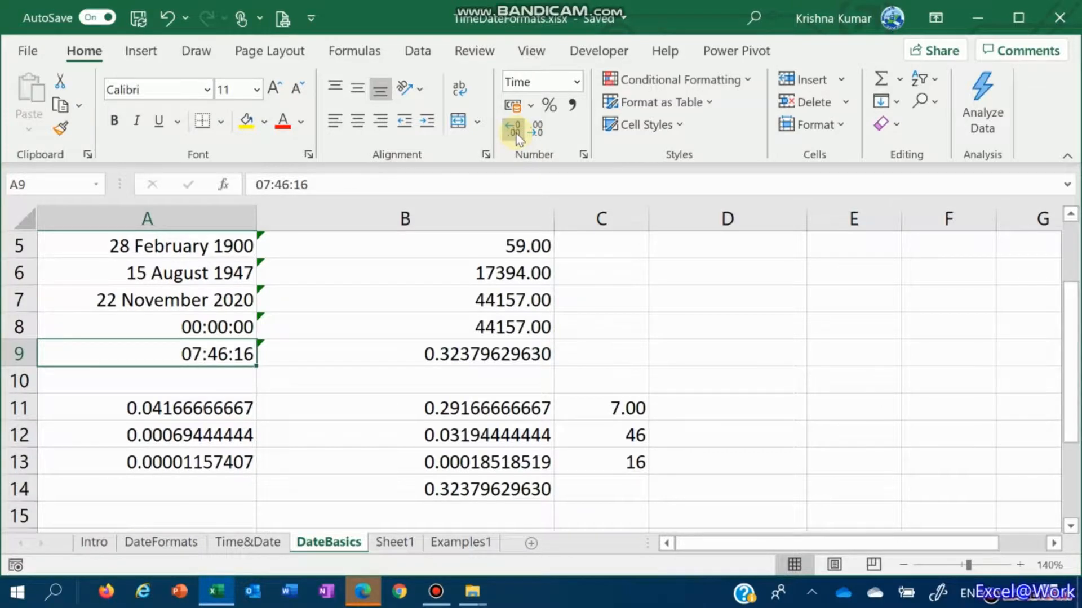
Enter the date 13/03/1970 in cell A15.
left_click(265, 514)
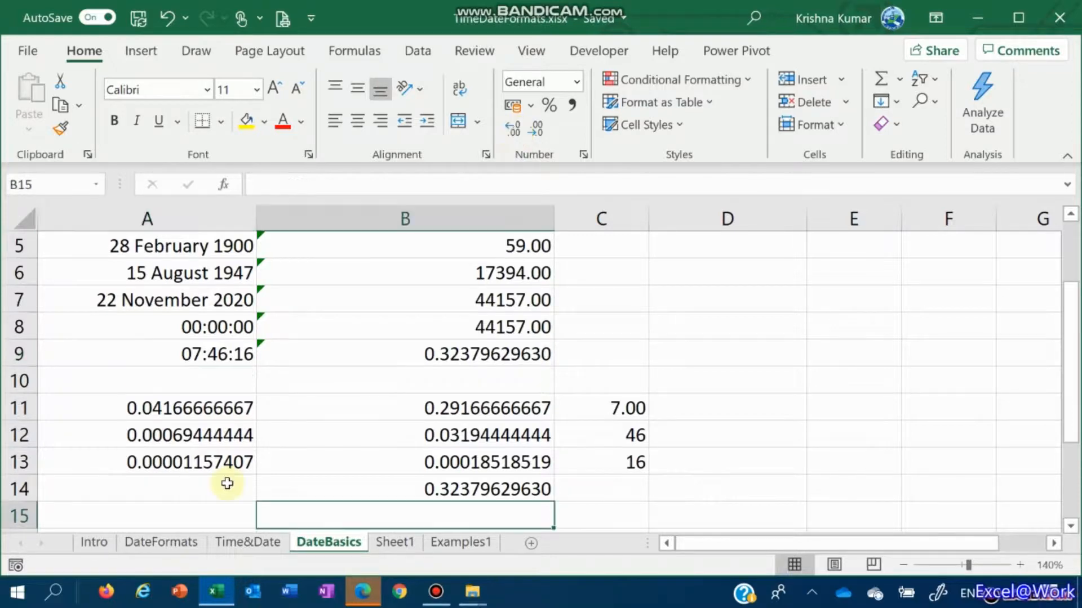
key("Left")
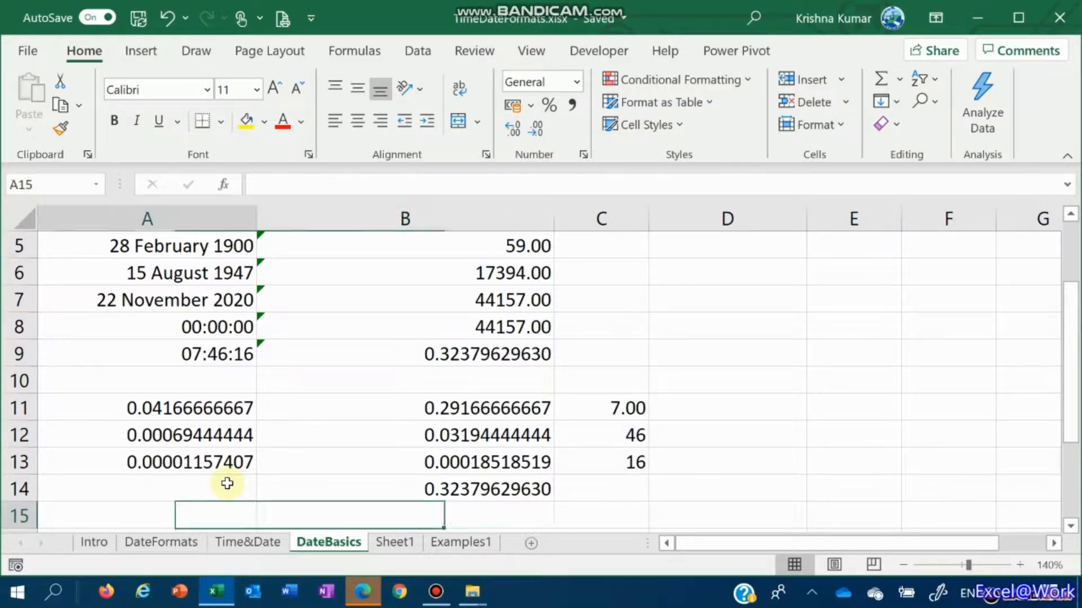
type("13")
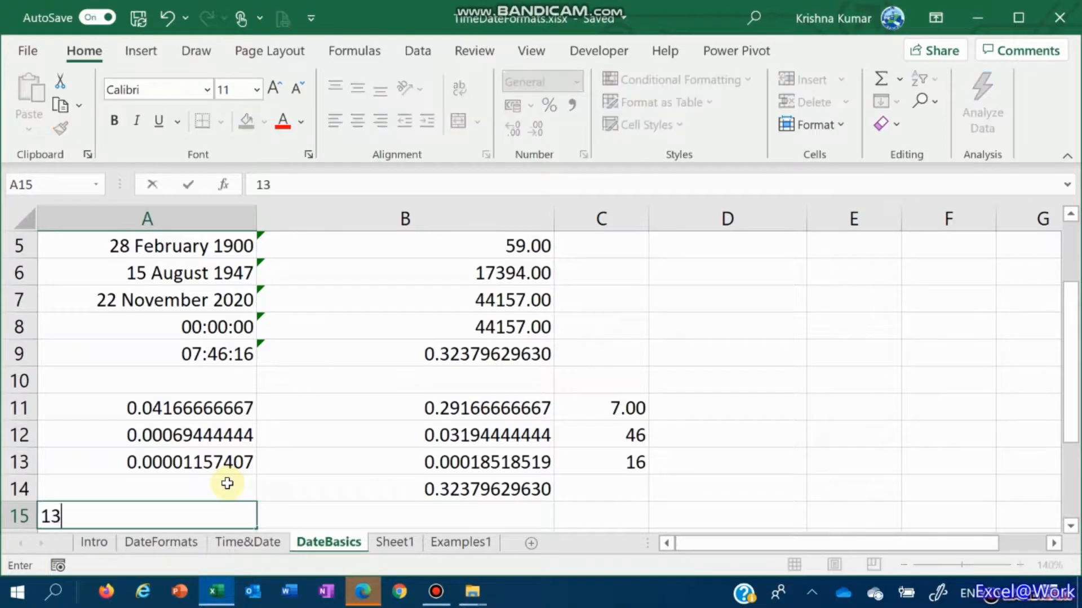
type("//0")
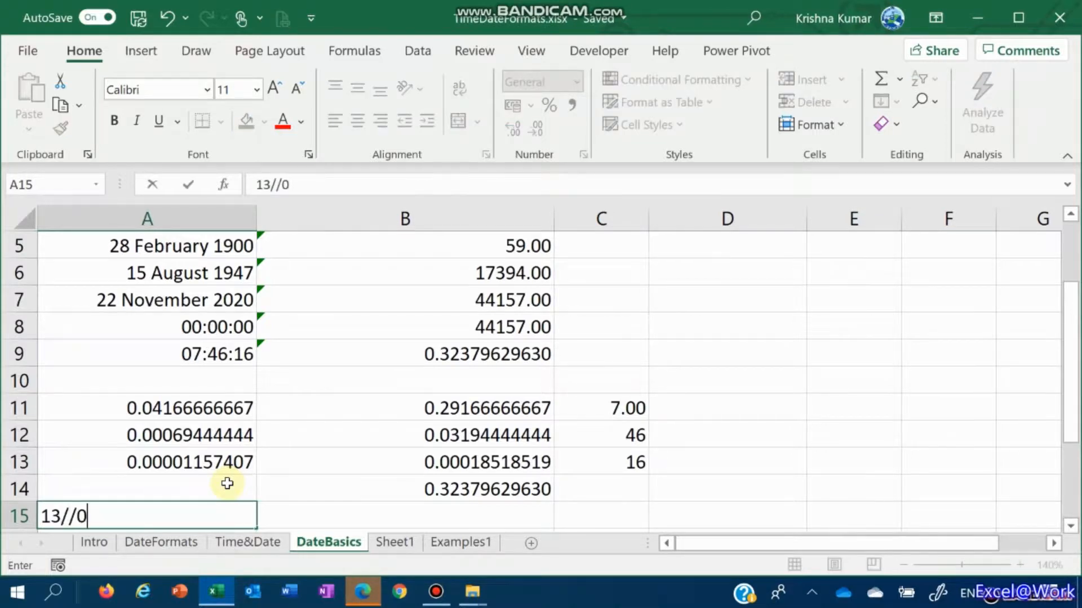
key("BackSpace")
key("BackSpace")
type("03/1970")
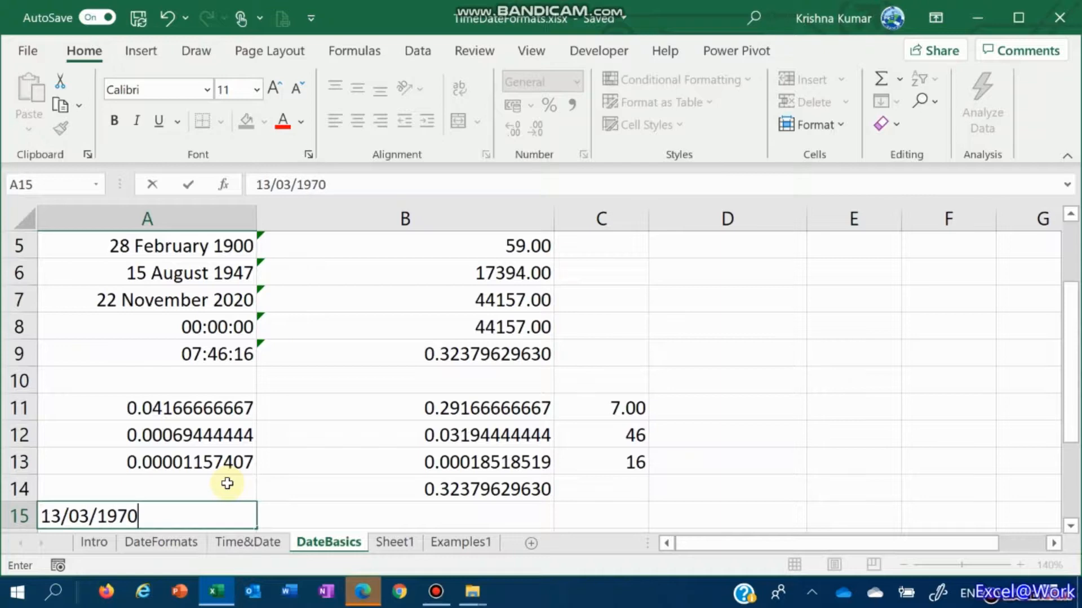
key("Tab")
key("Left")
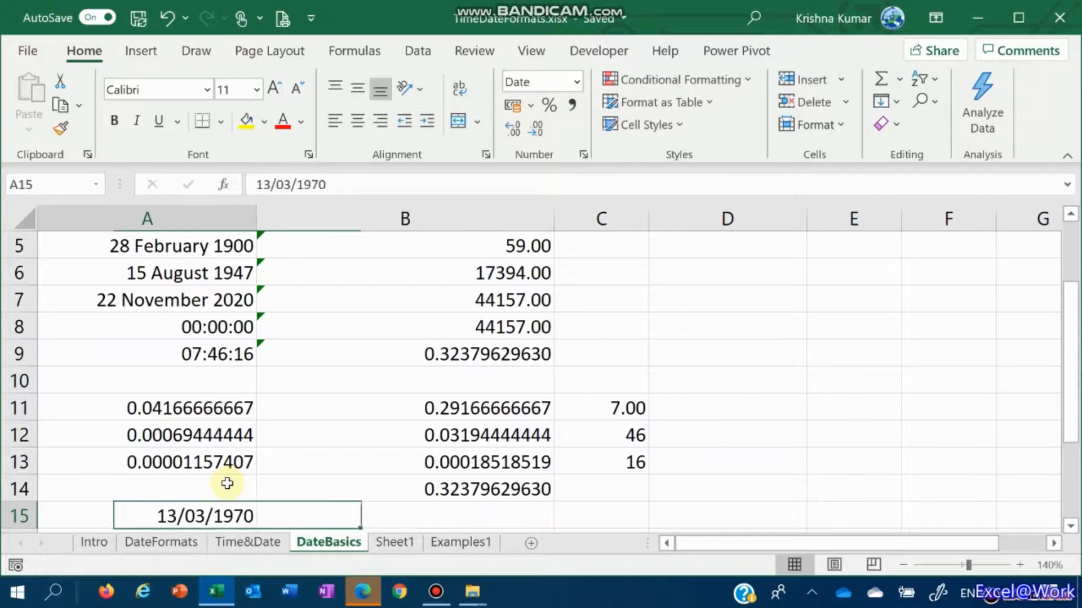
Enter the current date in cell B15 with the formula =TODAY().
key("Right")
type("=today()")
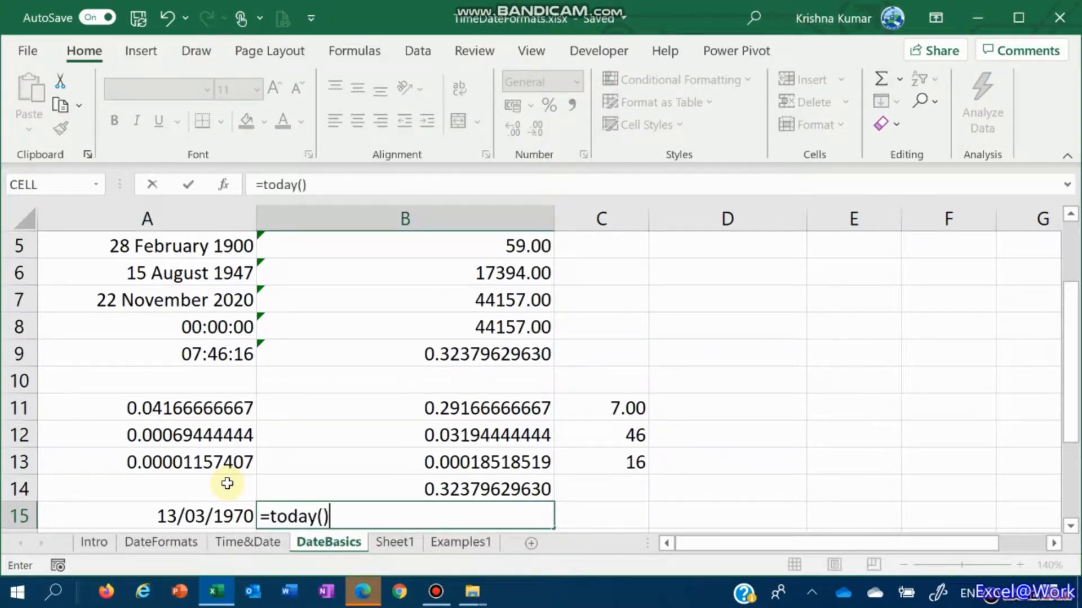
key("ctrl+Return")
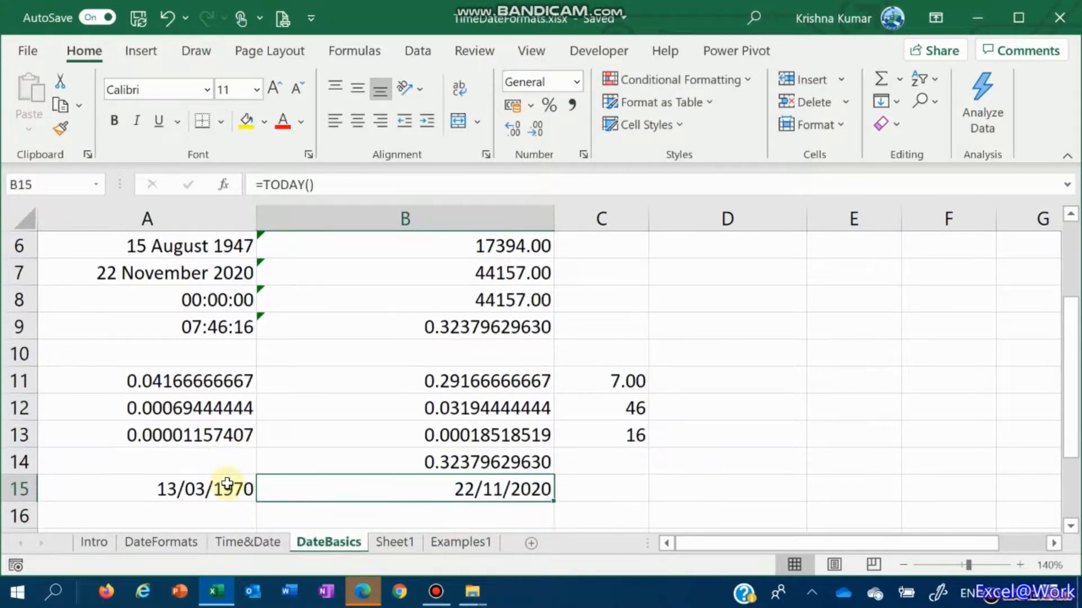
Calculate the number of days between the two dates in cell B16 with the formula =B15-A15.
key("Tab")
key("Return")
type("=")
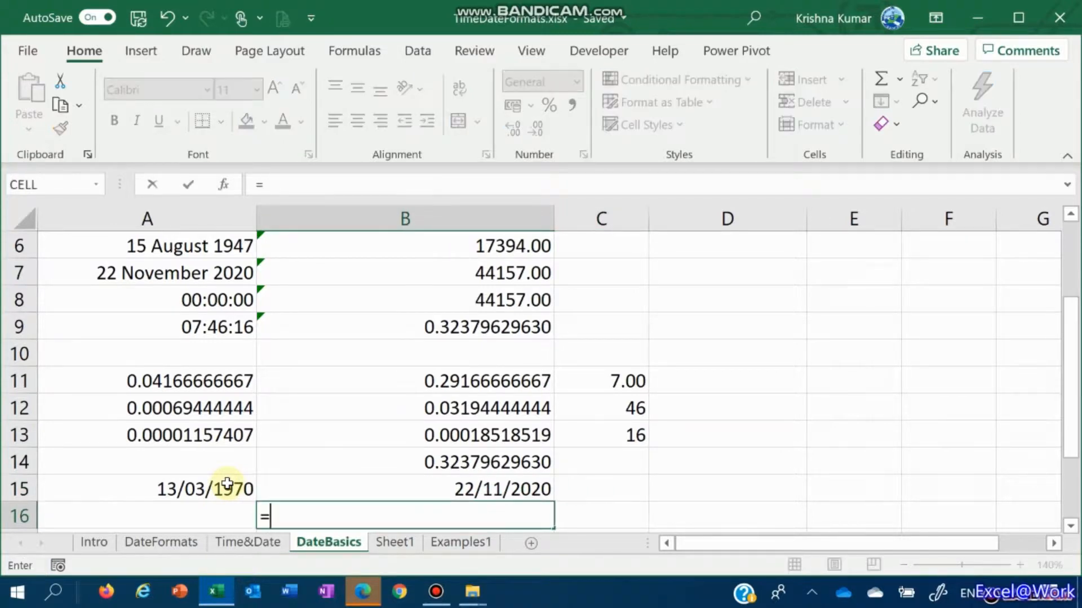
key("Up")
type("-")
key("Left")
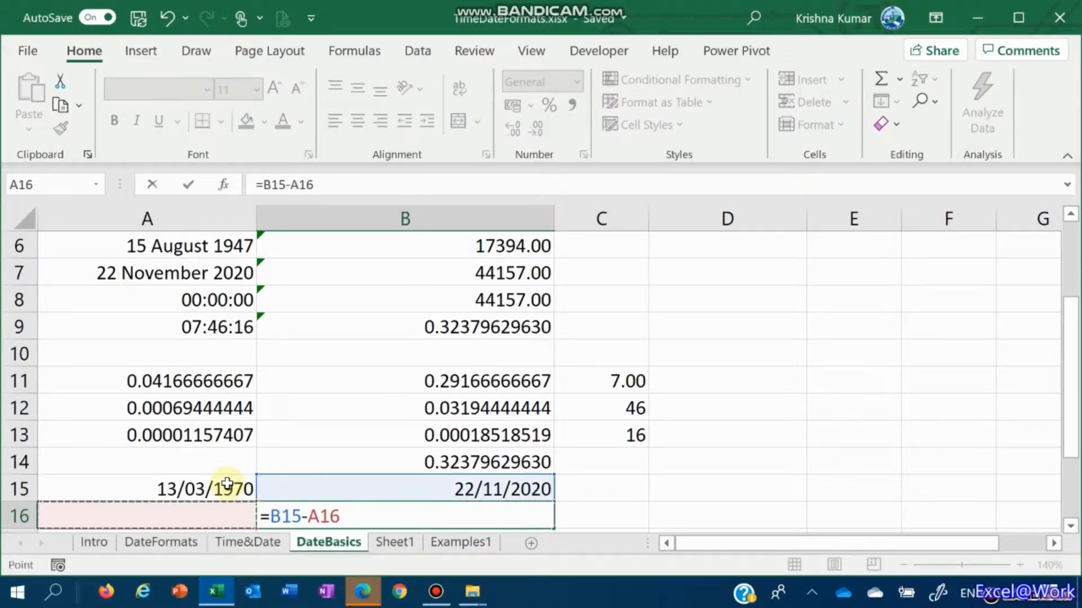
key("Up")
key("Return")
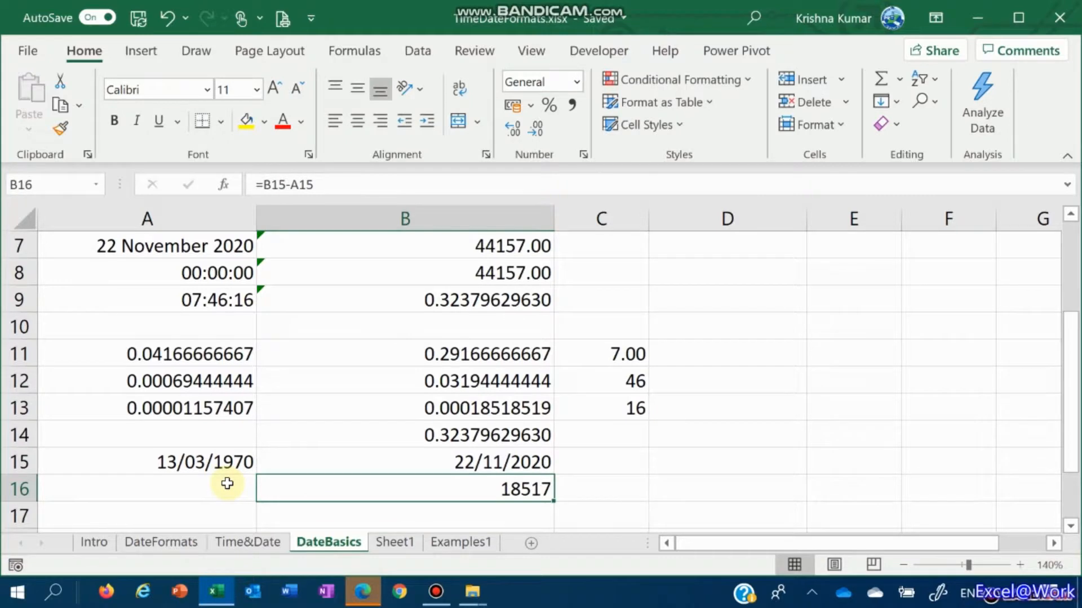